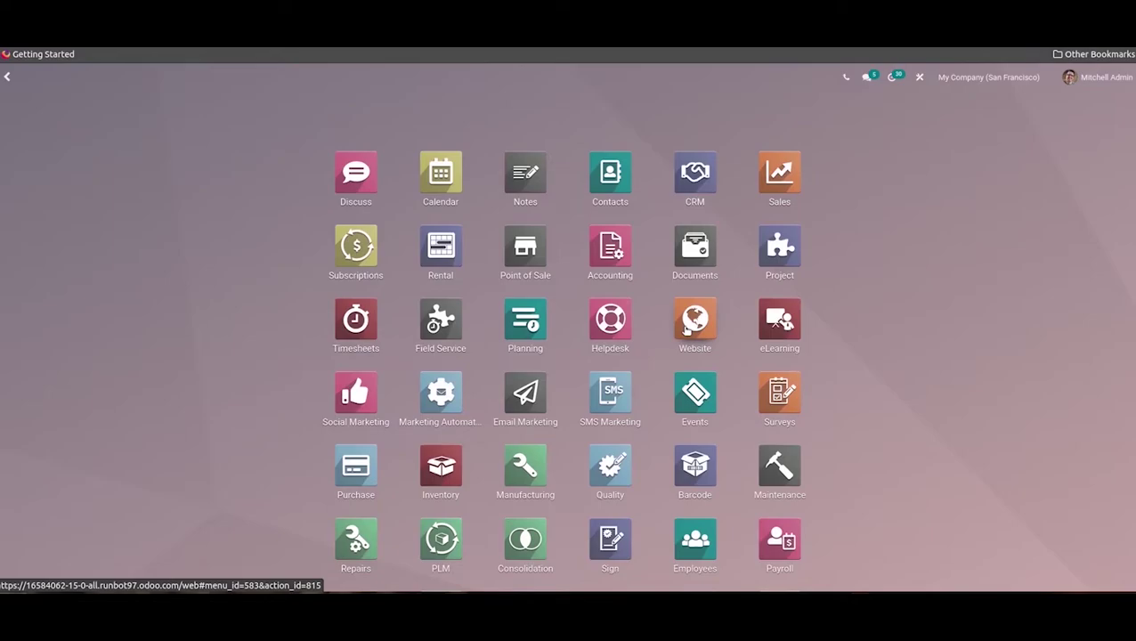
Step: Go to the website from the Website app and create a new page titled "Travel" that is added to the menu
click(685, 327)
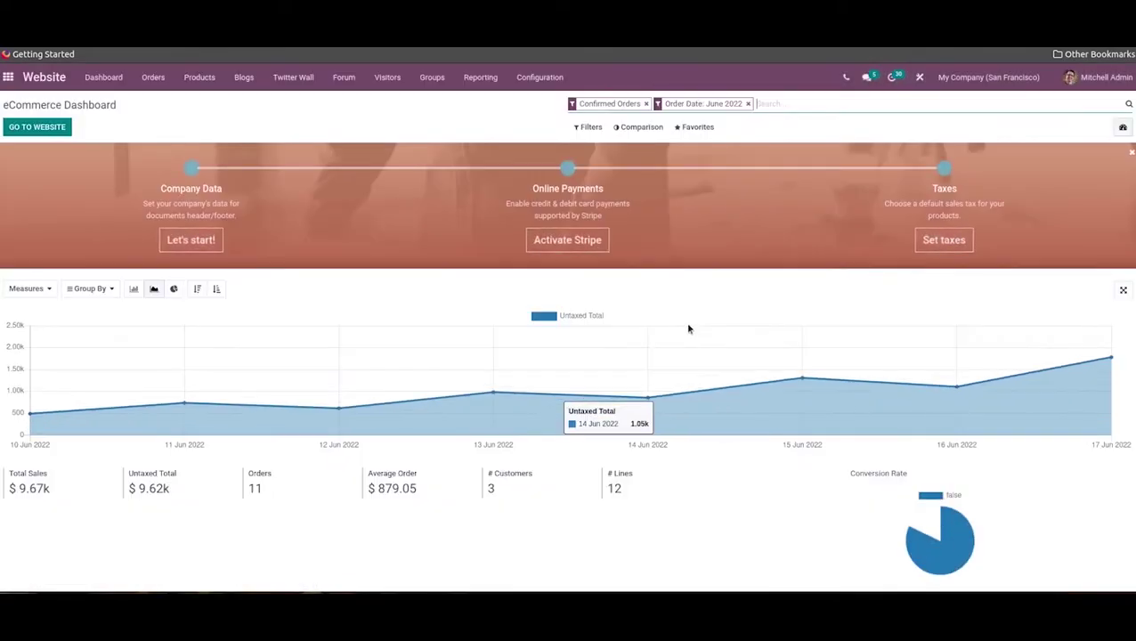
click(45, 130)
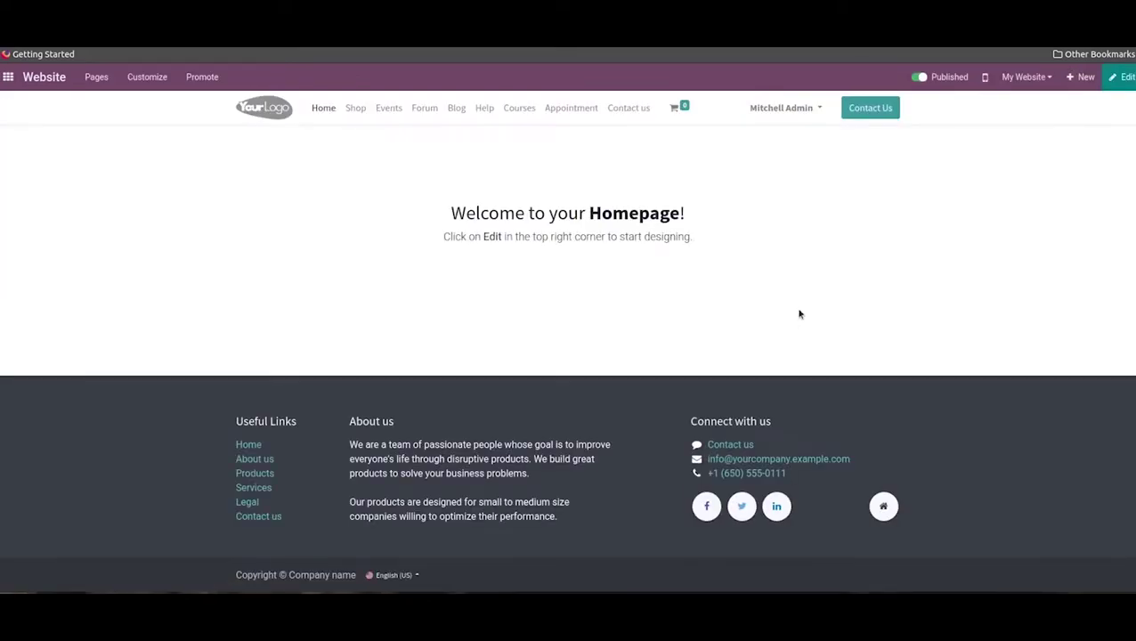
click(1075, 78)
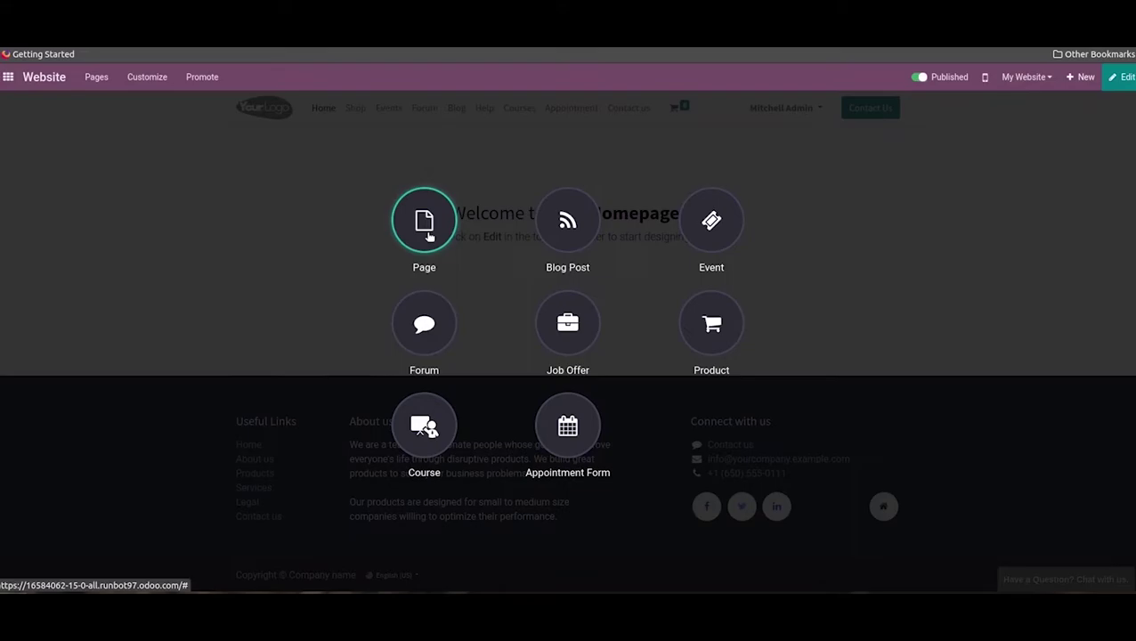
click(428, 233)
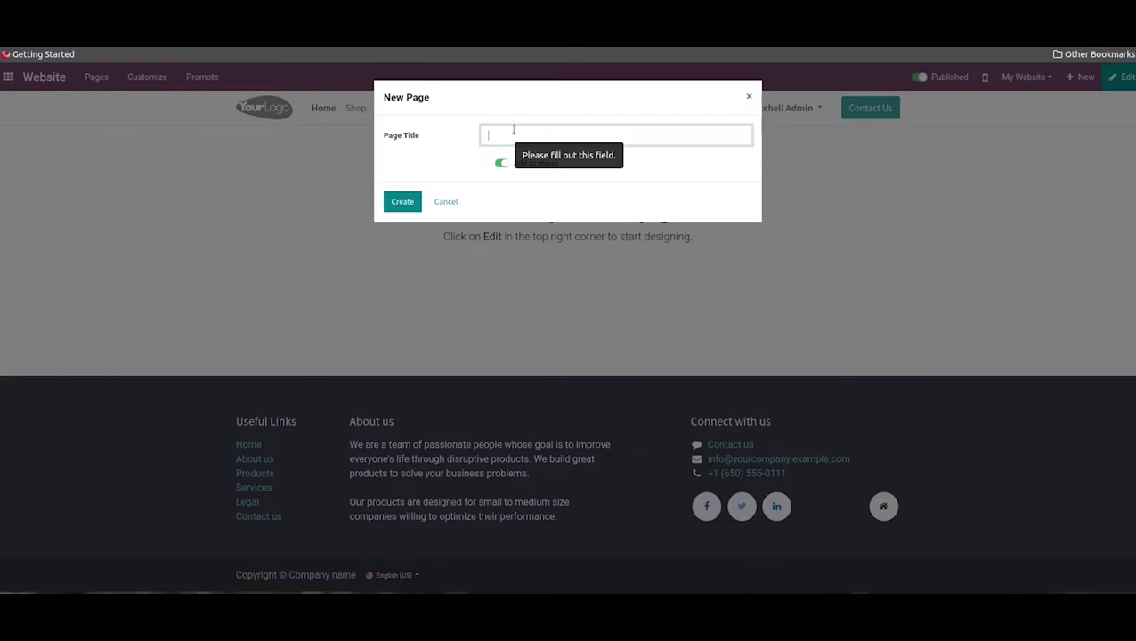
text(Trav)
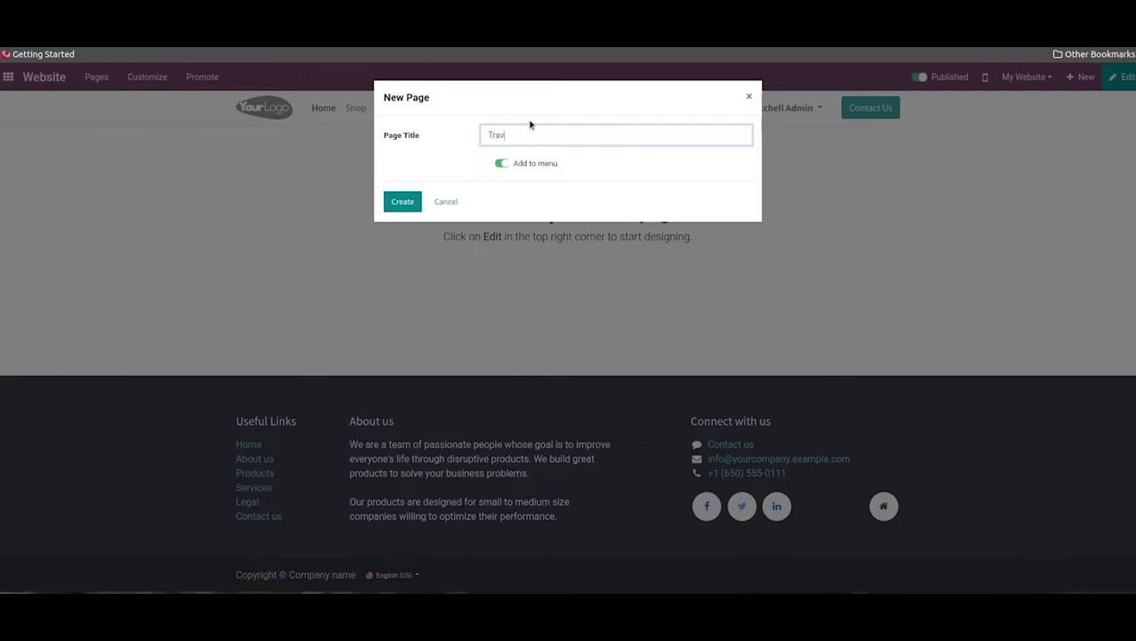
text(el)
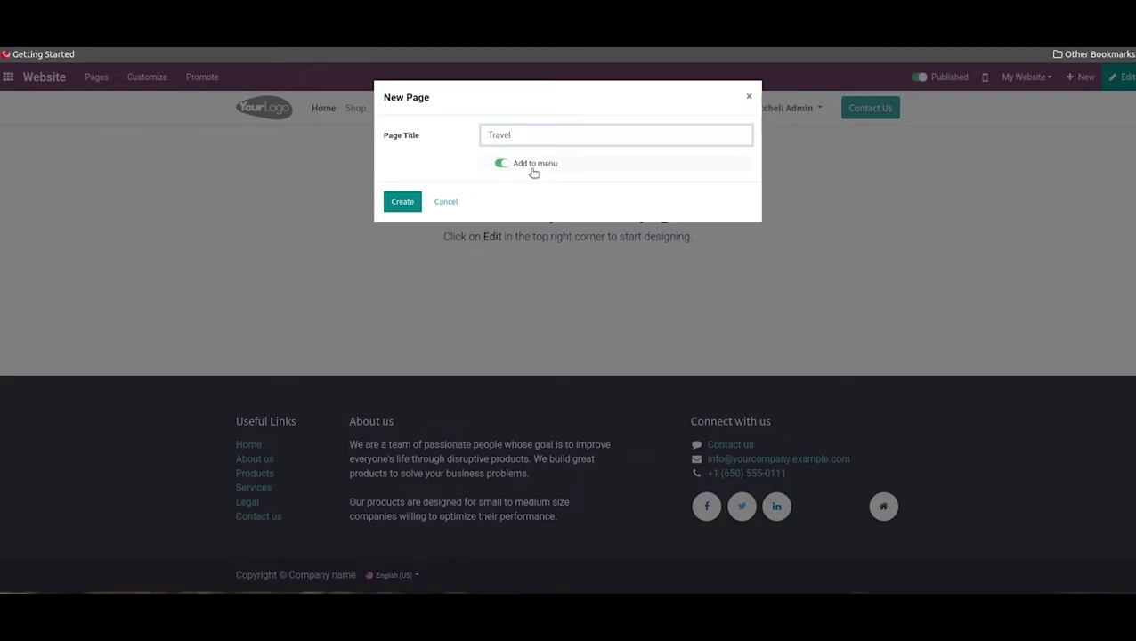
click(402, 202)
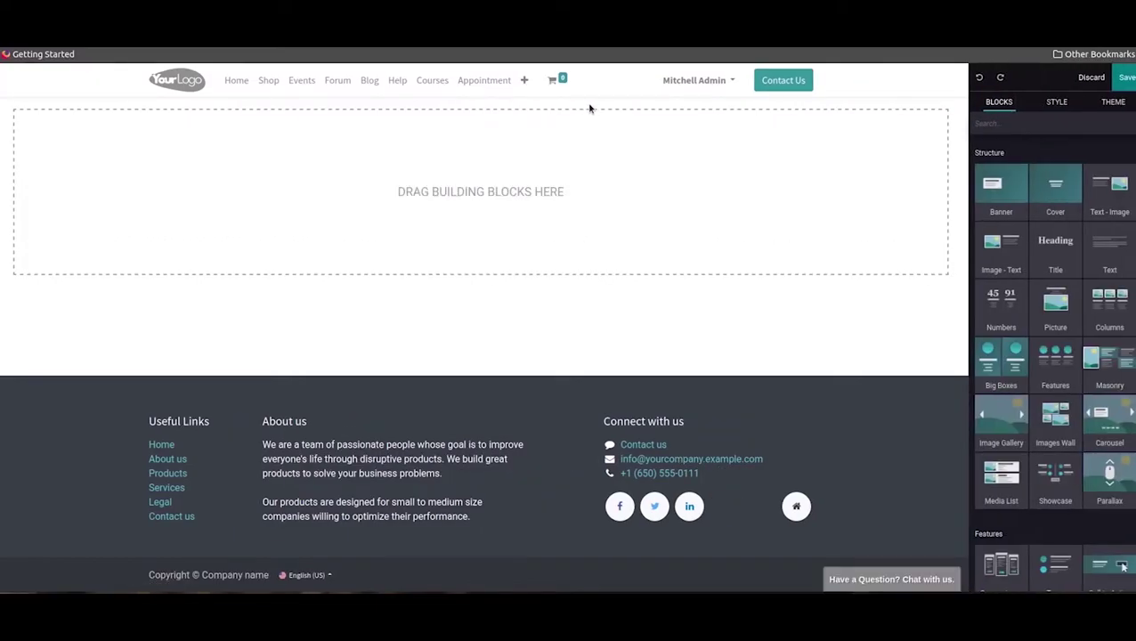
Step: Look through the site's additional menu entries, the available building blocks and the style options for the new page
click(520, 78)
scroll(1054, 348, down, 1)
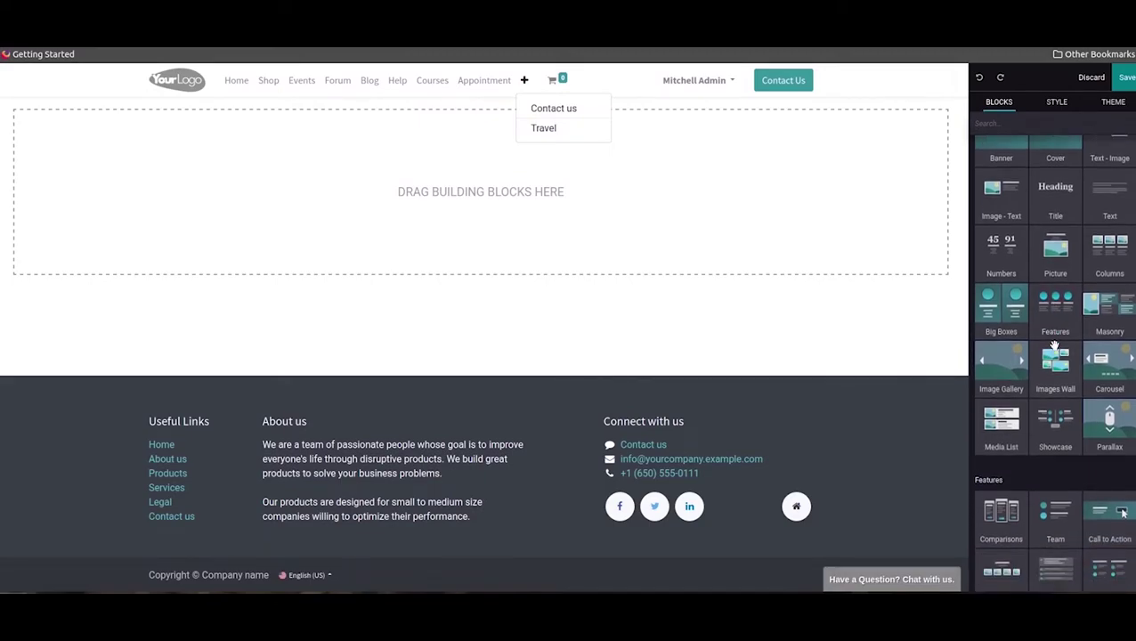
scroll(1054, 348, up, 1)
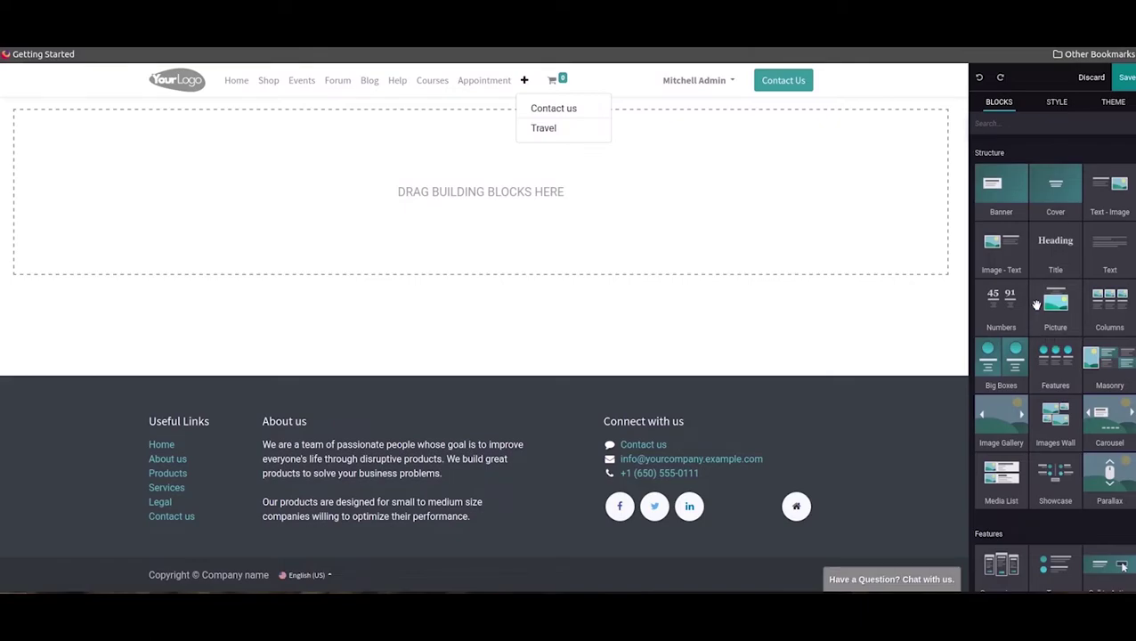
scroll(1030, 327, down, 3)
scroll(1030, 327, down, 8)
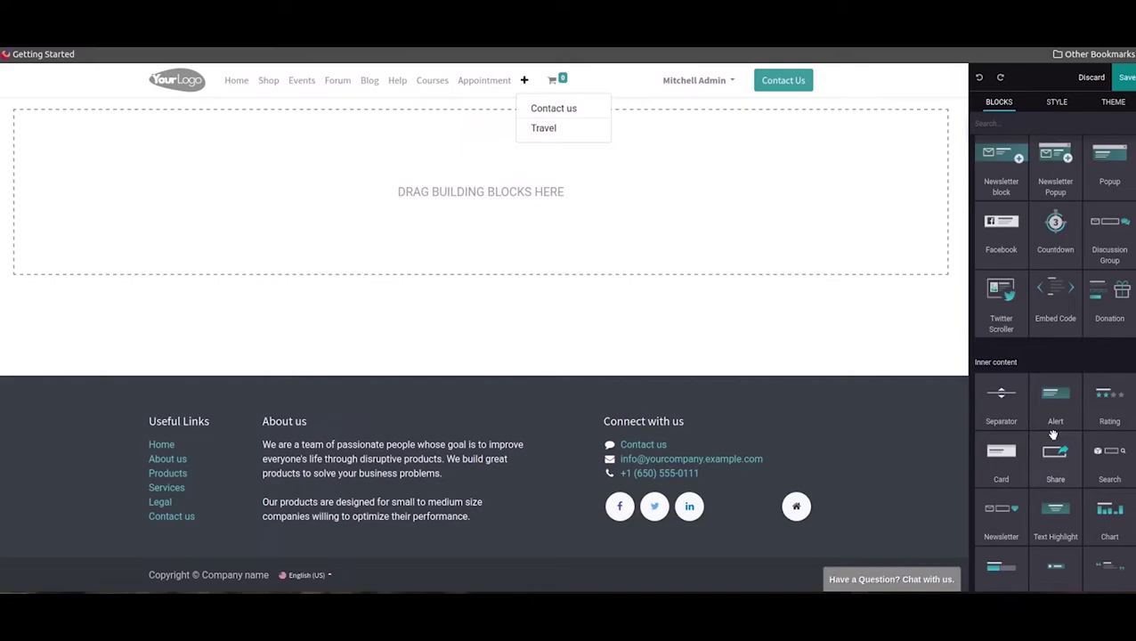
scroll(1050, 419, up, 10)
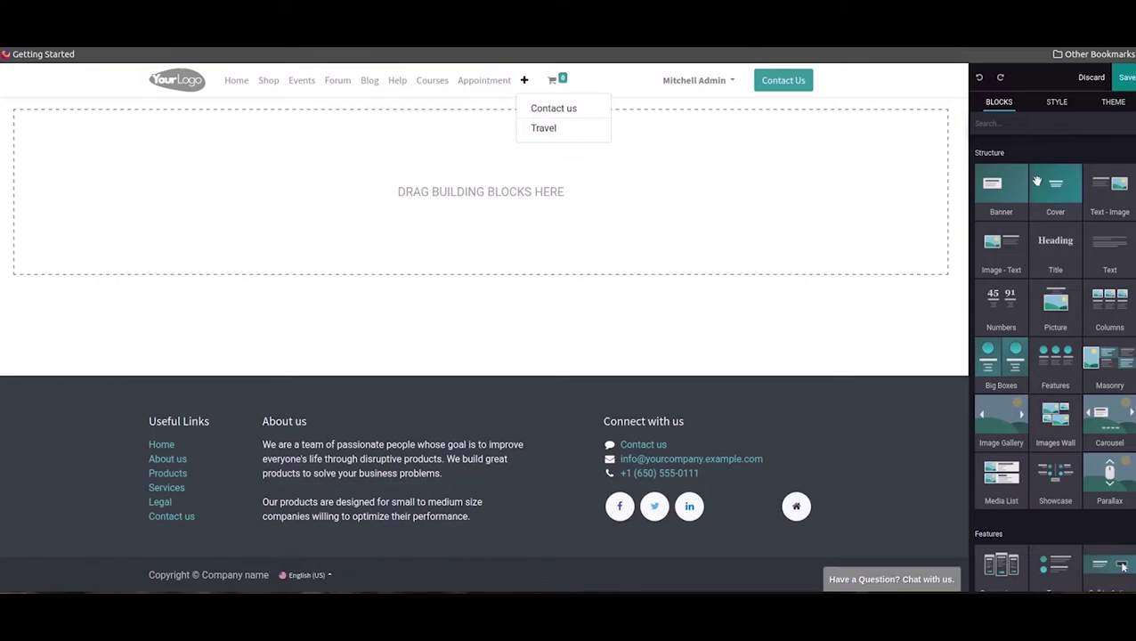
click(1050, 103)
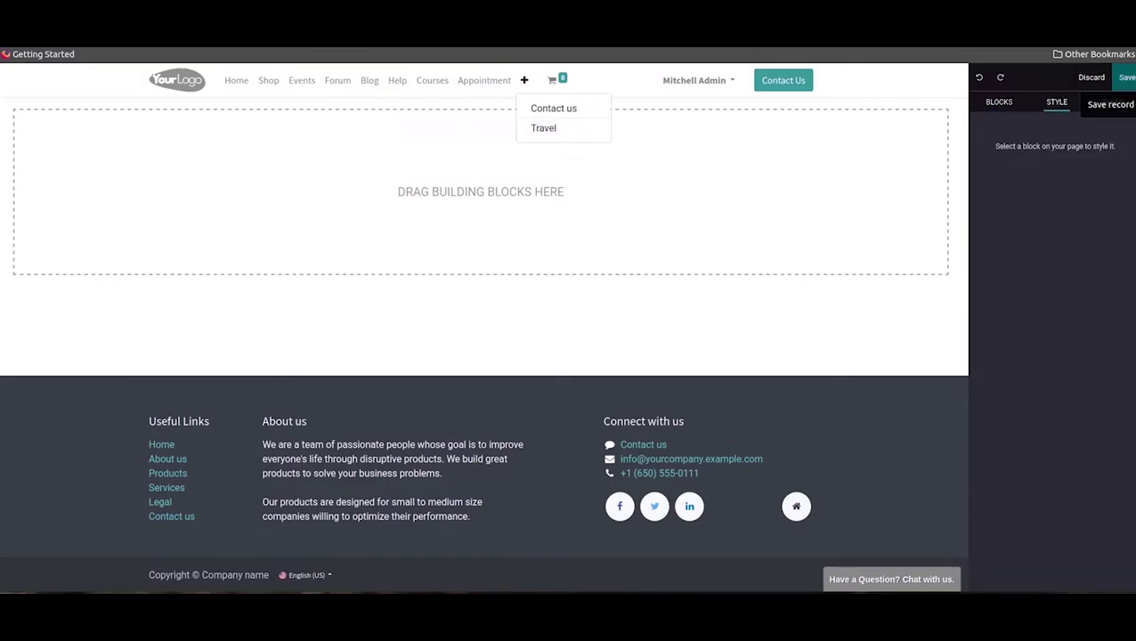
Step: Save the Travel page without adding any blocks and publish it
click(1126, 77)
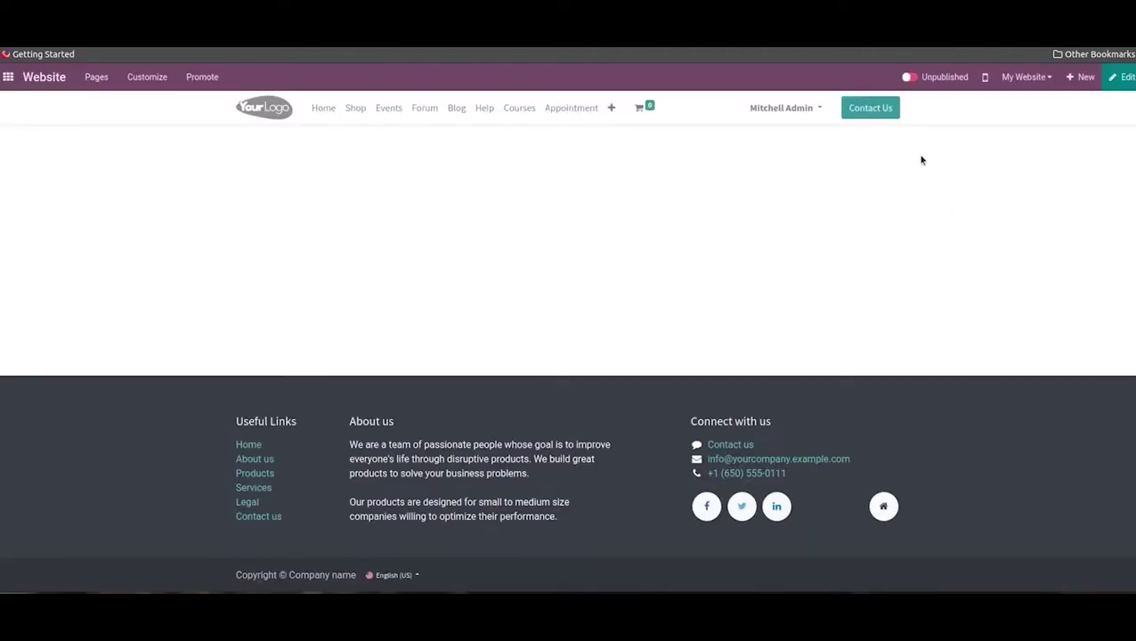
click(913, 77)
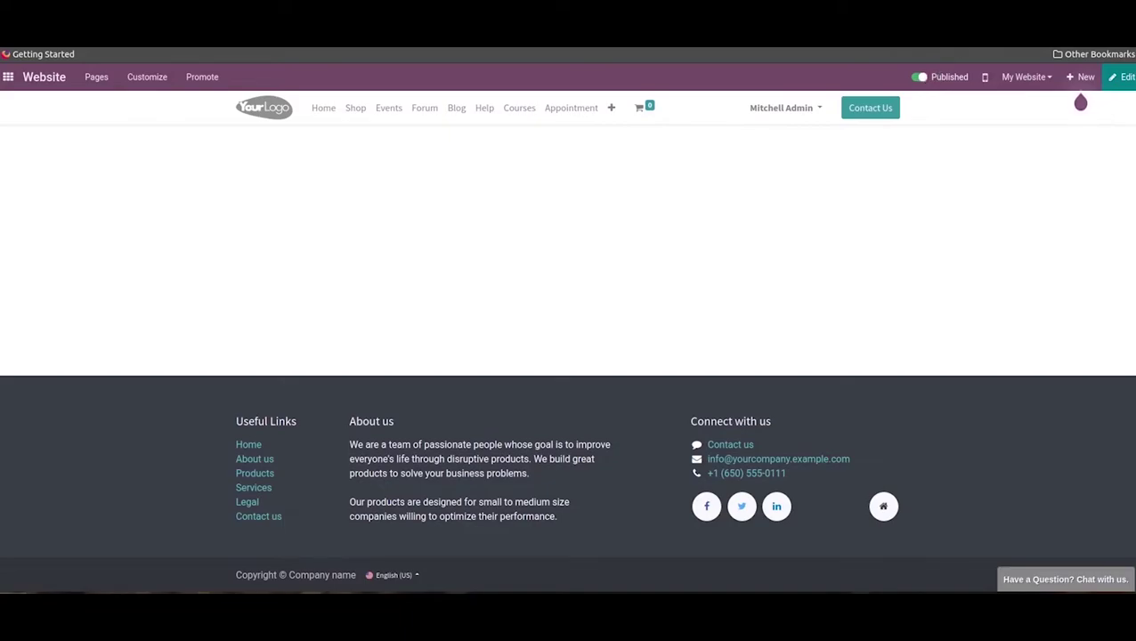
Step: Create a new blog post in the Travel blog
click(1060, 48)
click(1080, 101)
click(1082, 77)
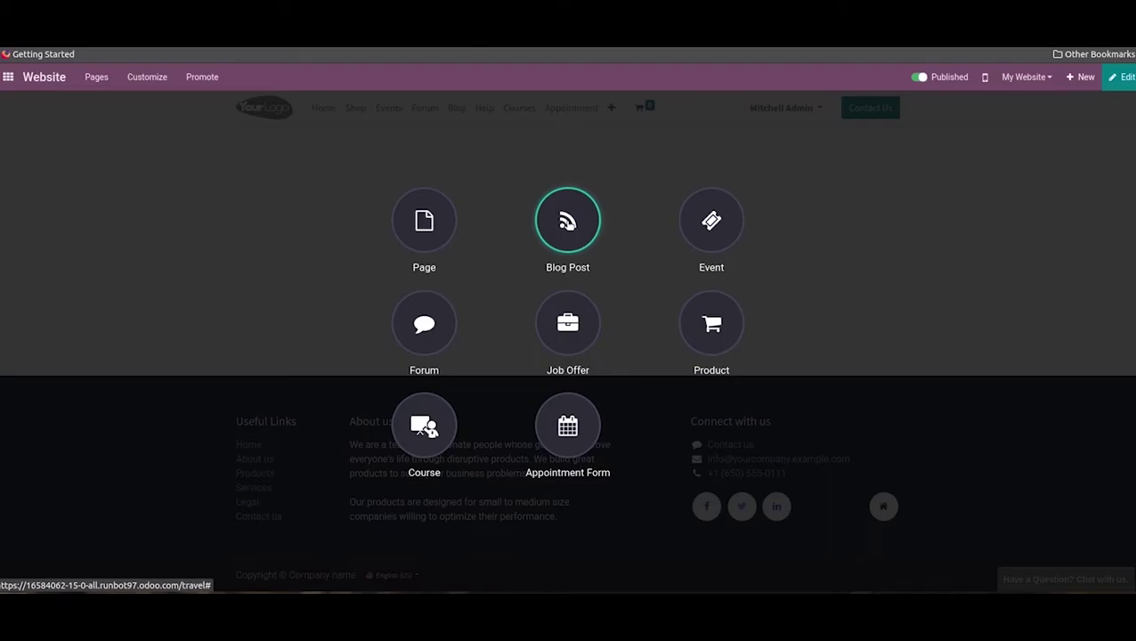
click(567, 222)
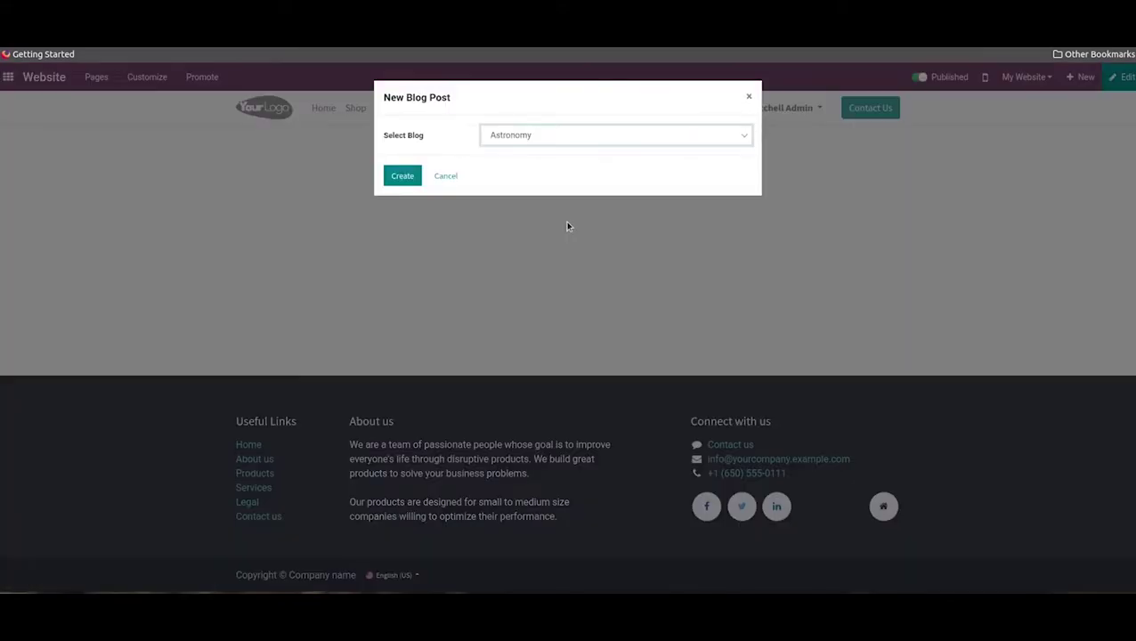
click(549, 139)
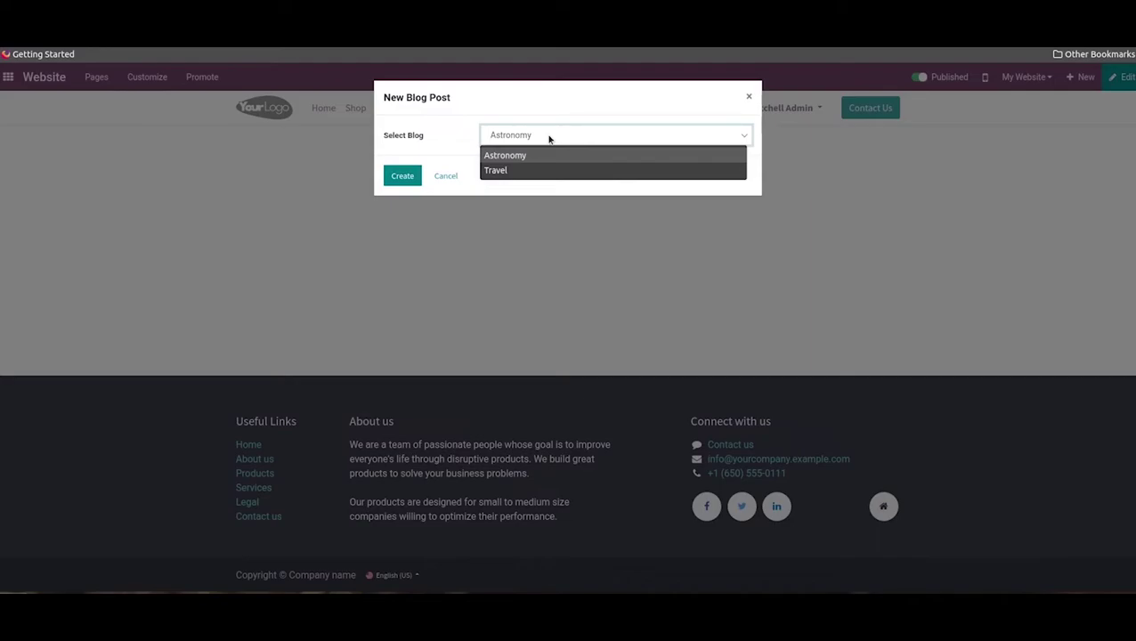
click(554, 172)
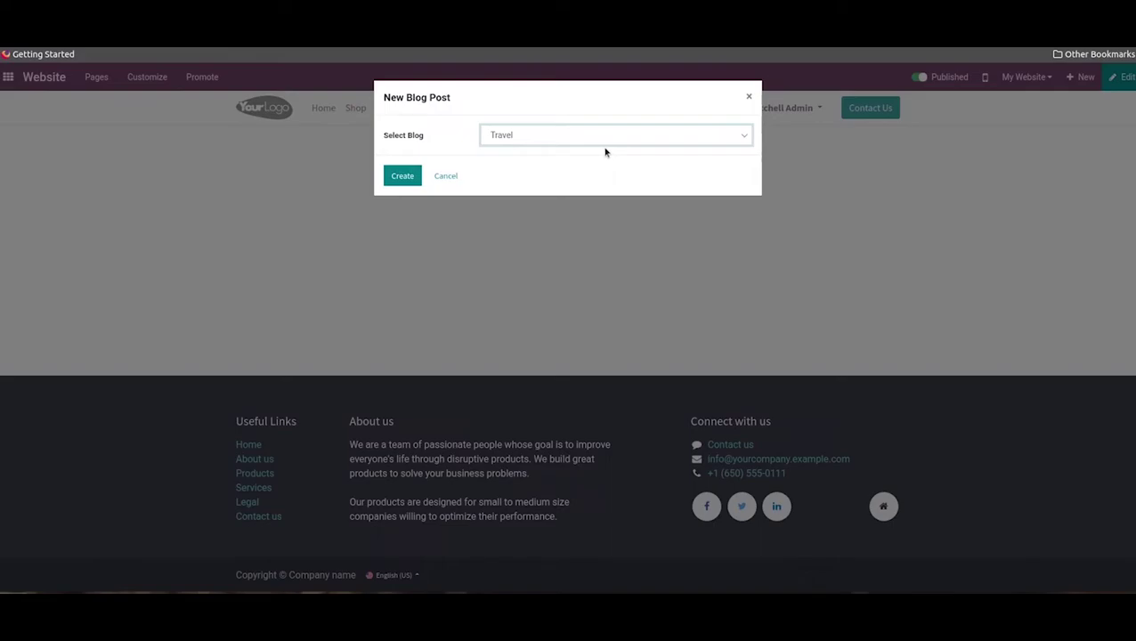
click(402, 175)
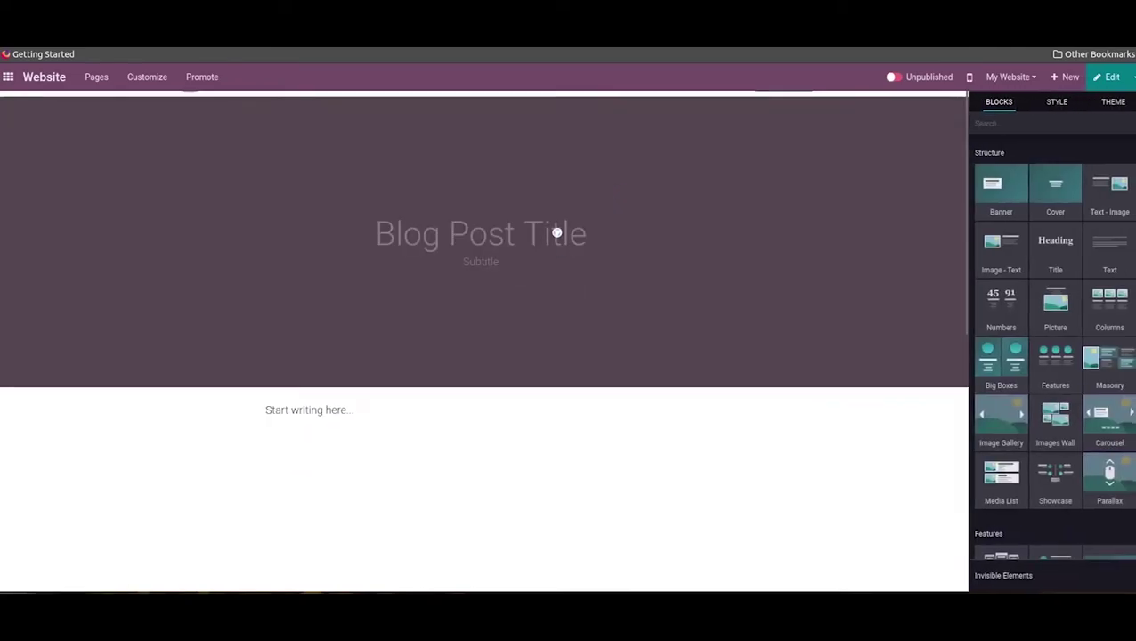
Step: Save and publish the new blog post with its title left blank, and view the site's blog listing
click(492, 233)
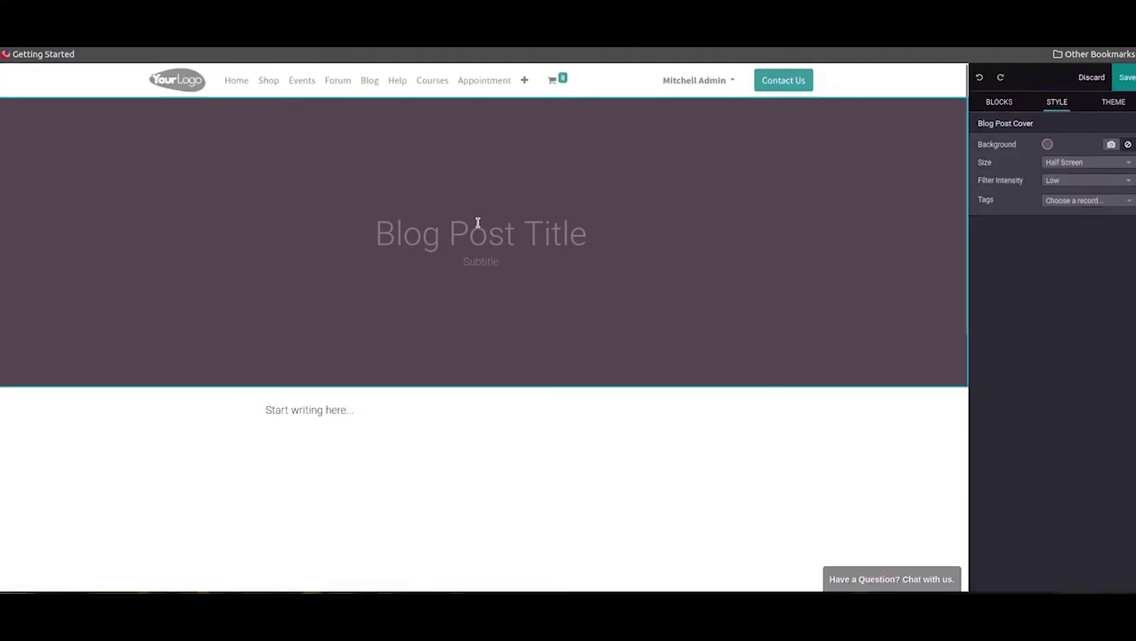
click(485, 238)
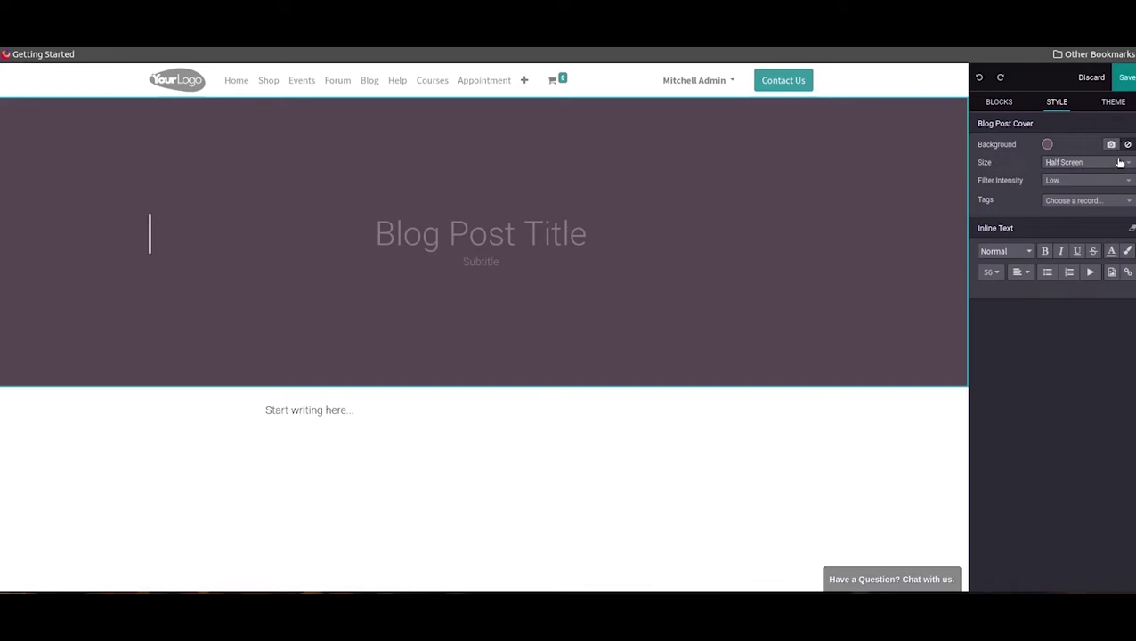
click(1126, 77)
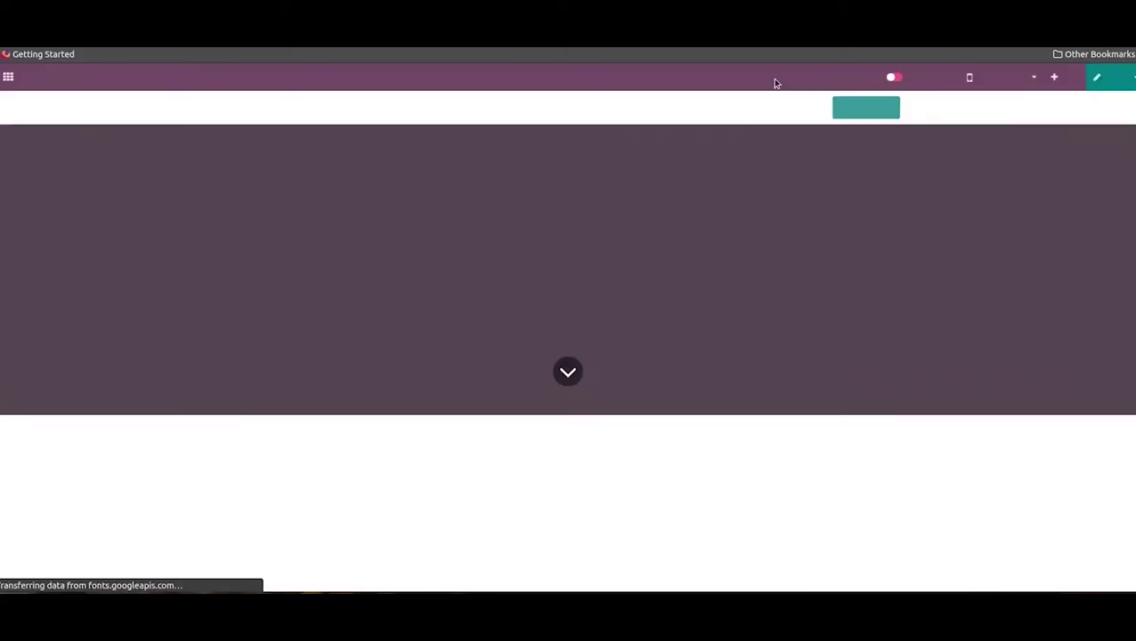
click(894, 78)
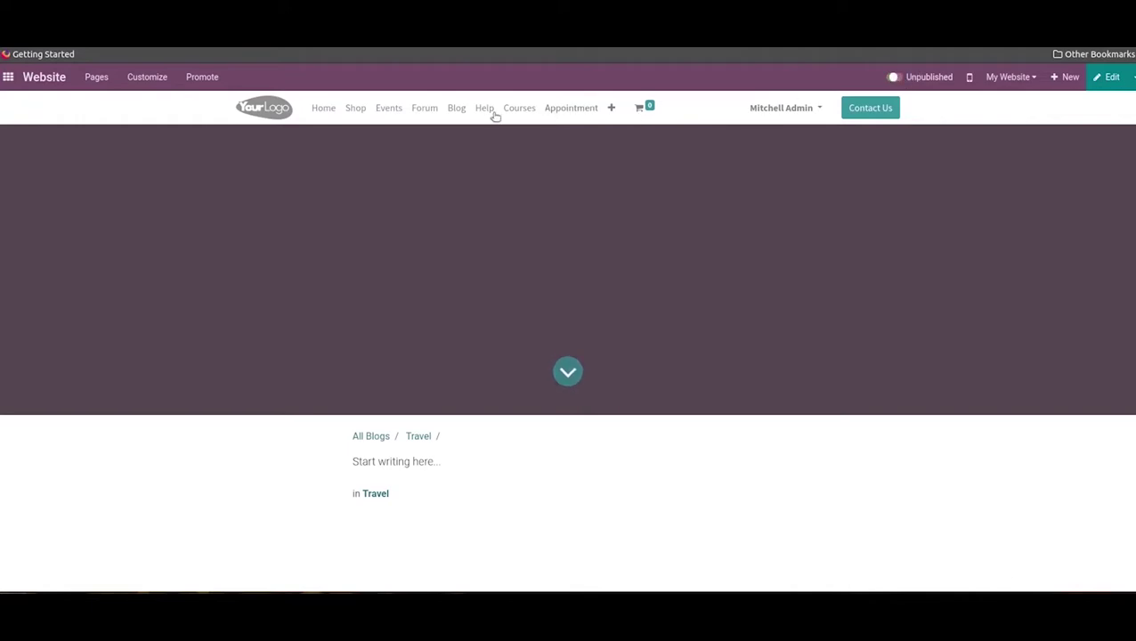
click(457, 107)
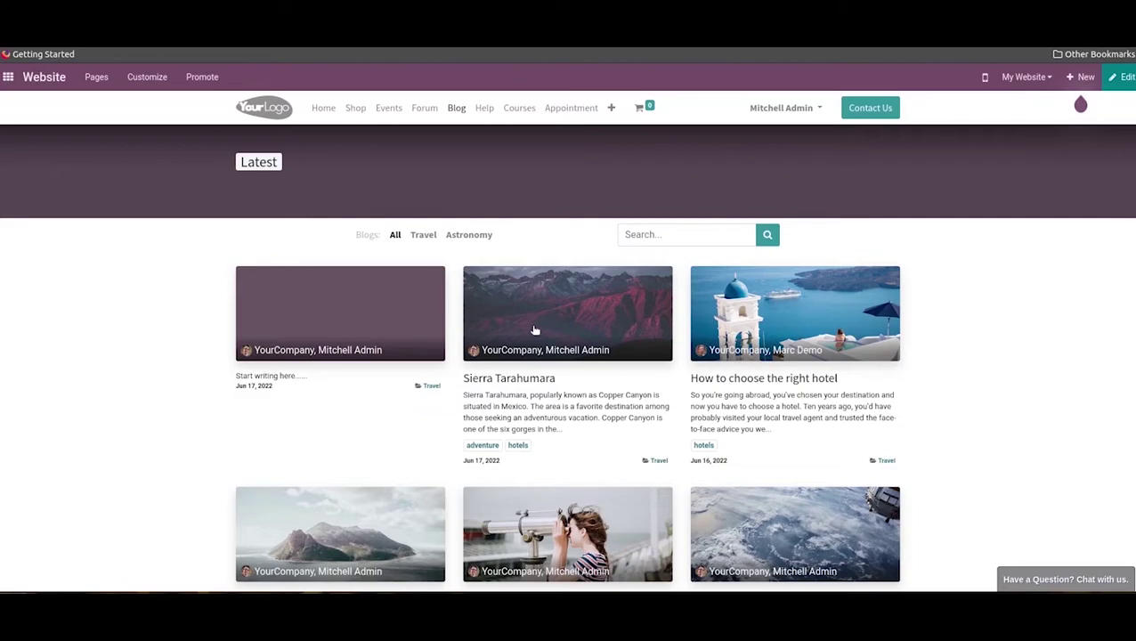
Step: Create a new online event named "Conference", keeping the default start and end dates
click(1082, 76)
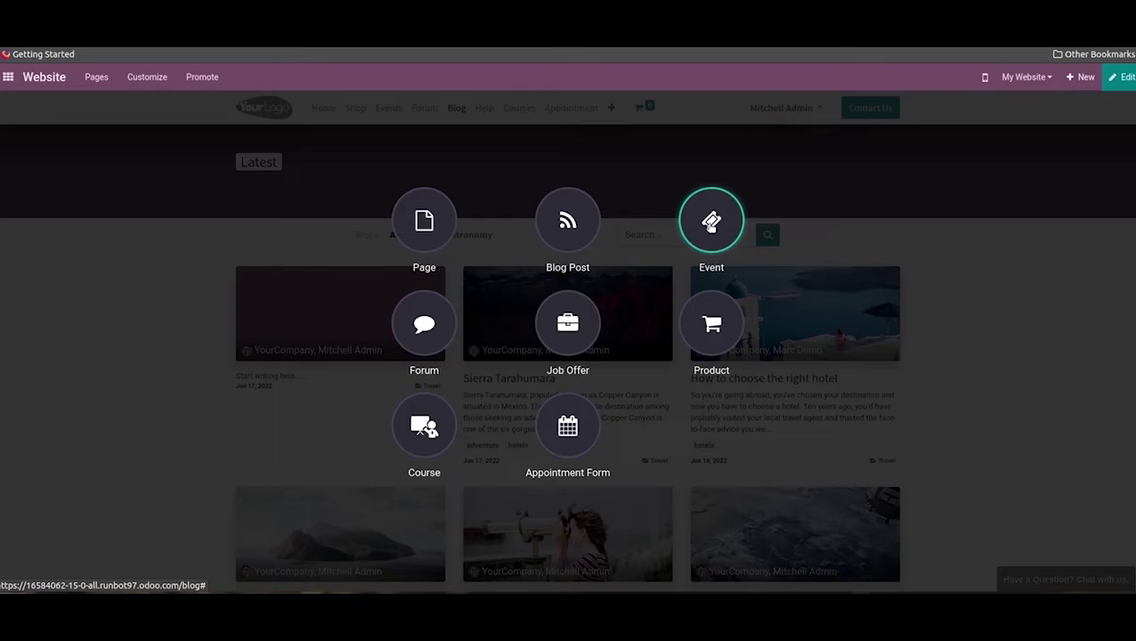
click(711, 223)
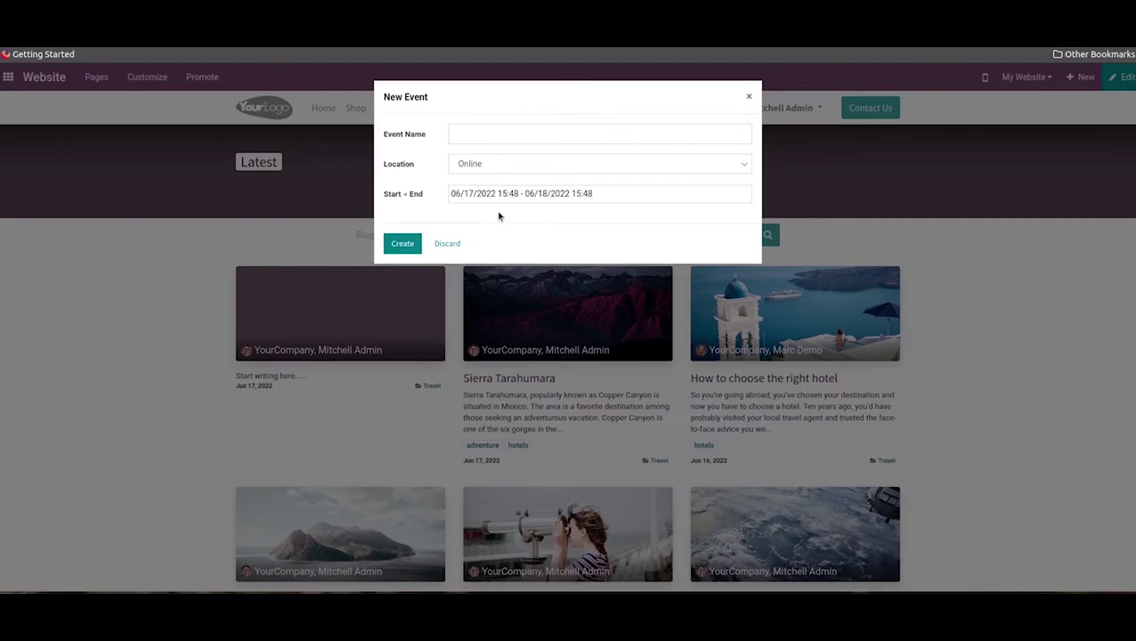
click(477, 133)
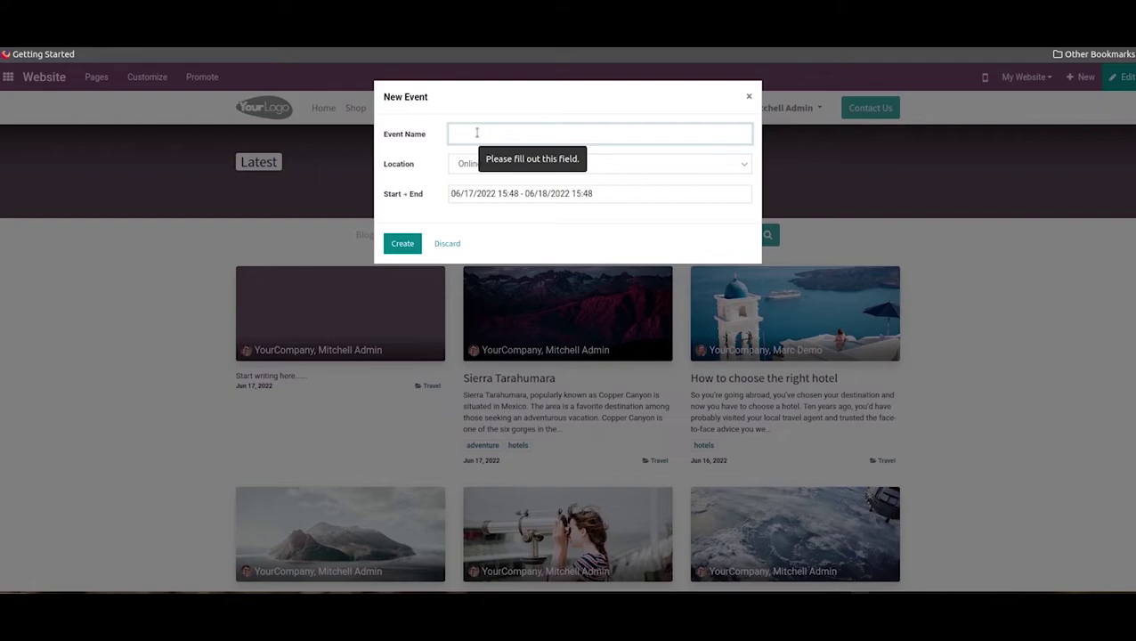
text(Conferenc)
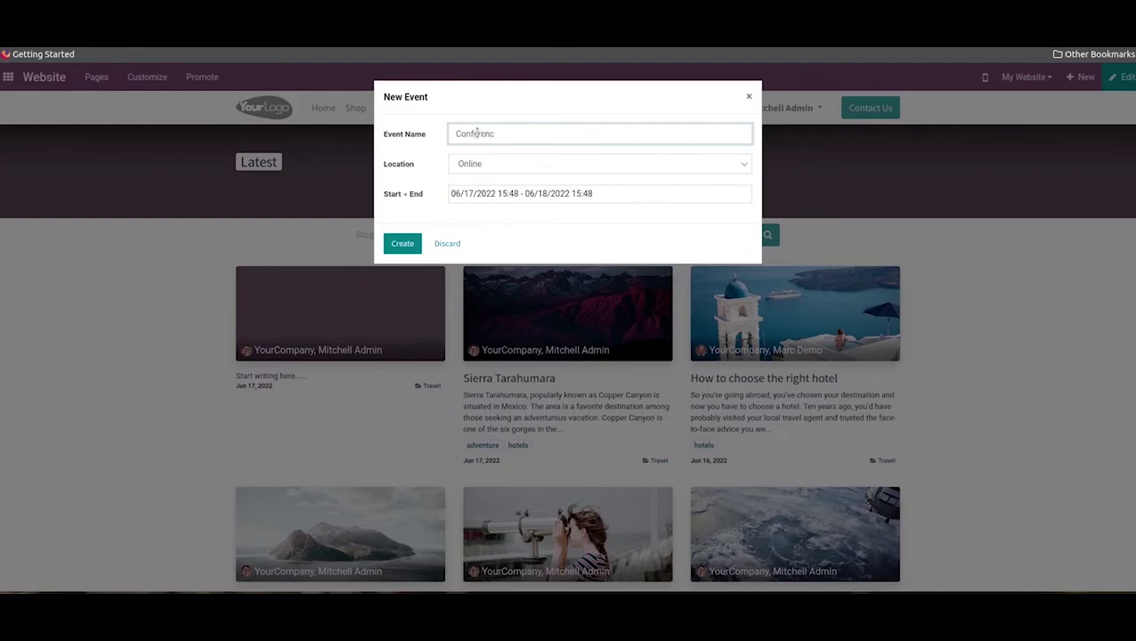
text(e)
click(404, 245)
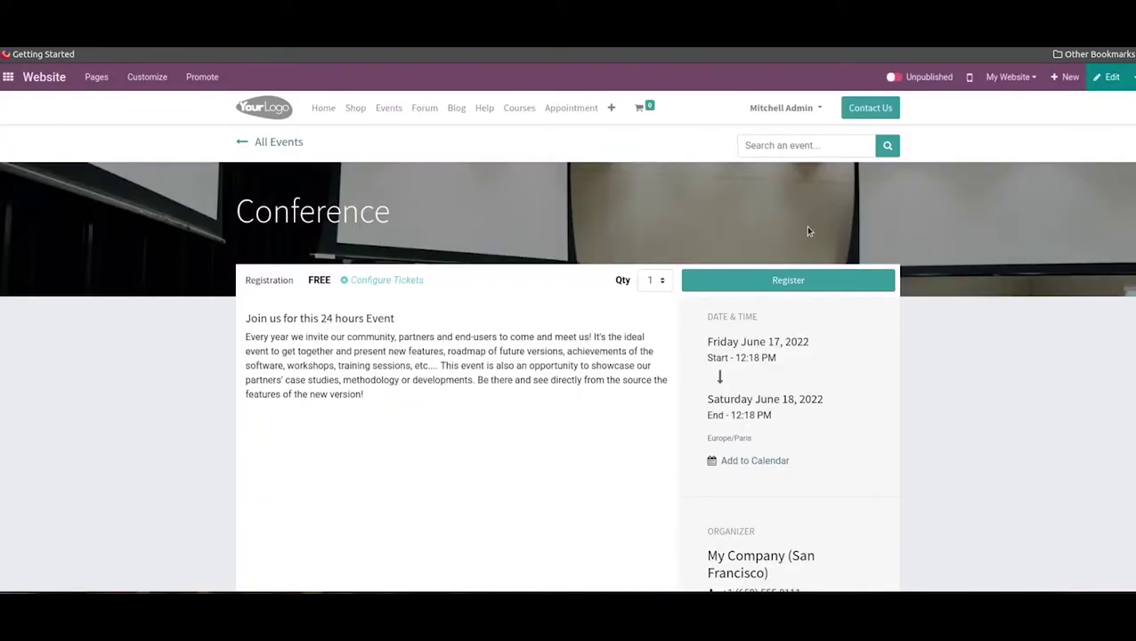
Step: Open the Conference event page for editing, save it without changes and publish it
click(1111, 78)
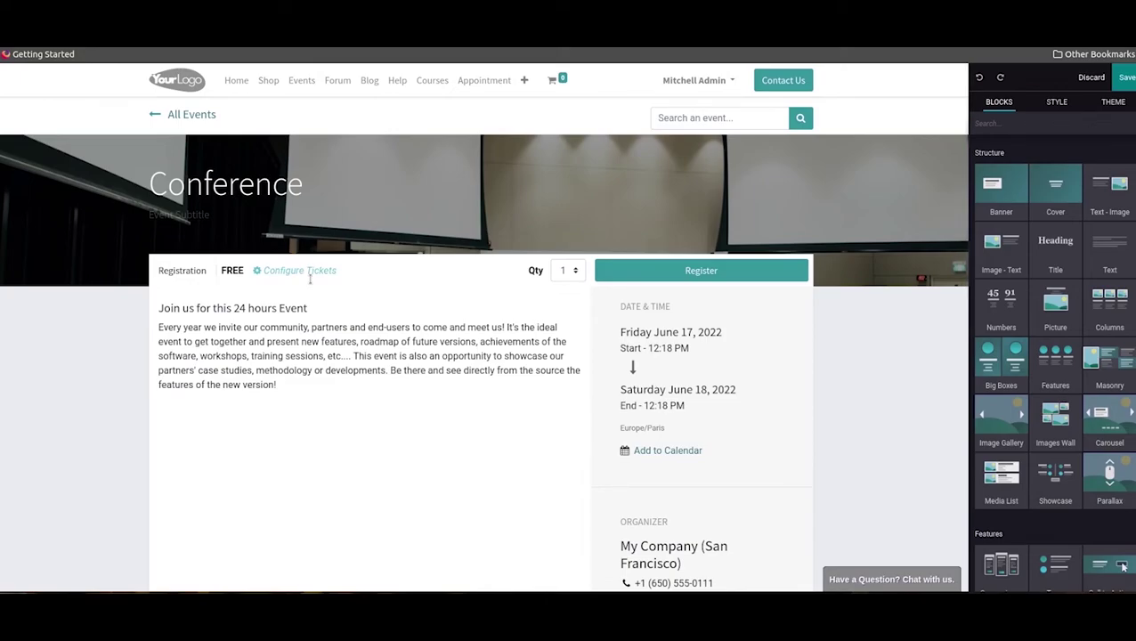
click(1125, 77)
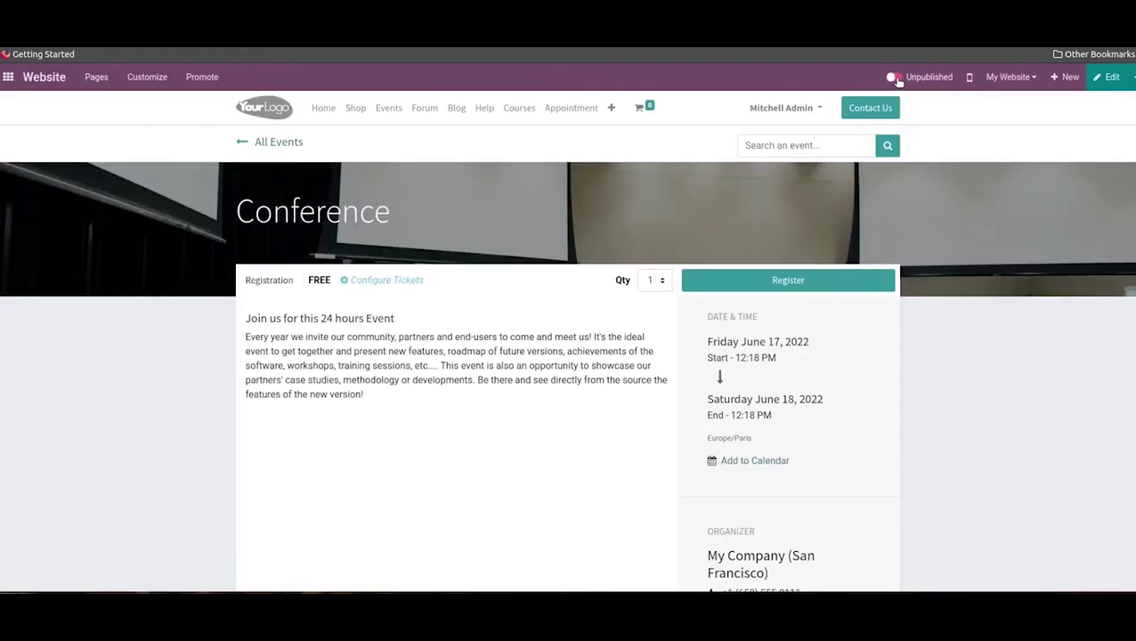
click(900, 79)
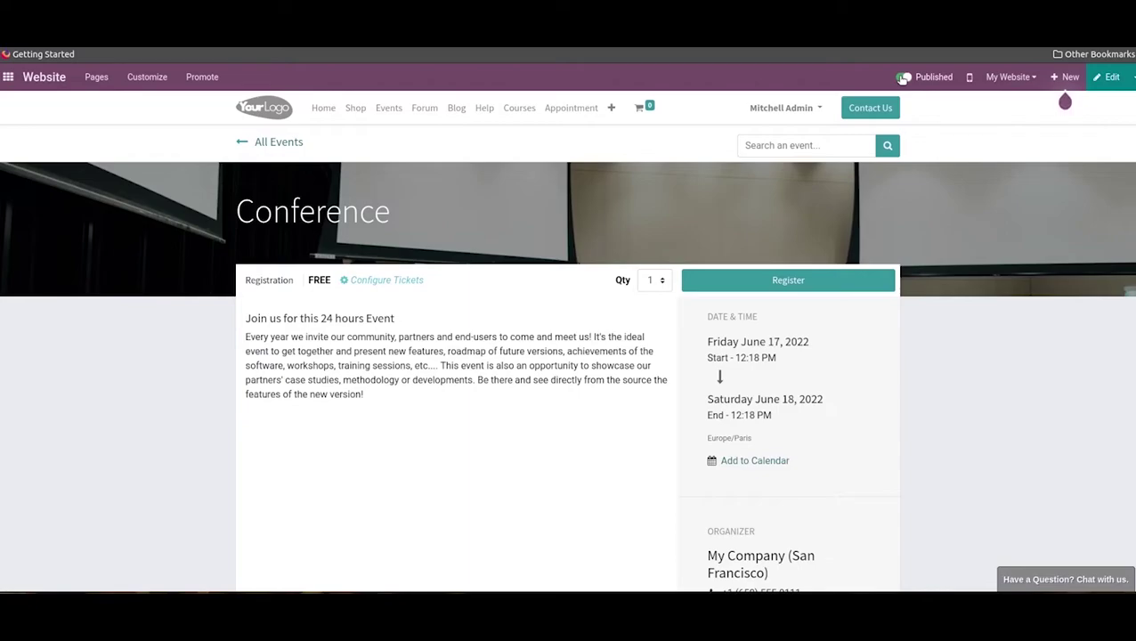
Step: Check the Conference event's attendee registration form without registering, and view the site's list of events
click(787, 281)
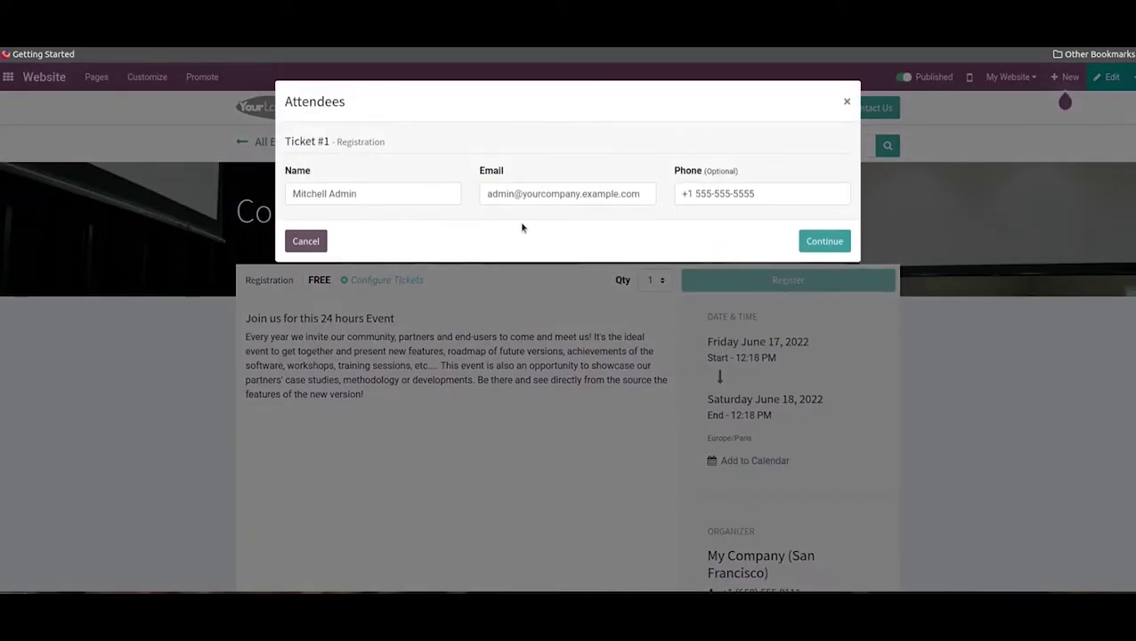
click(300, 242)
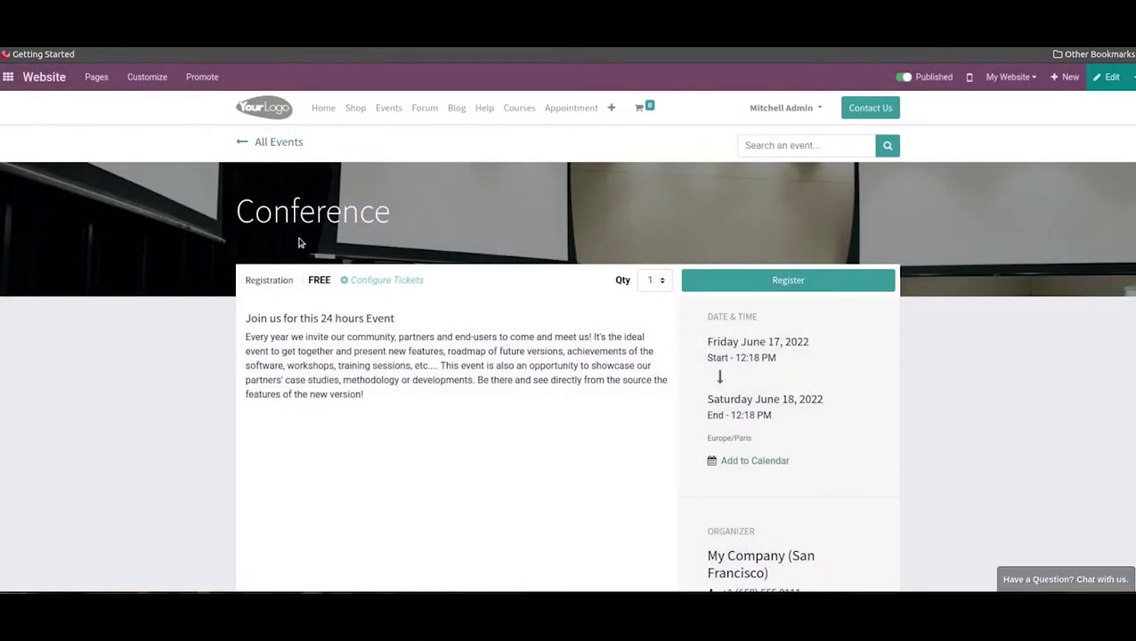
click(388, 109)
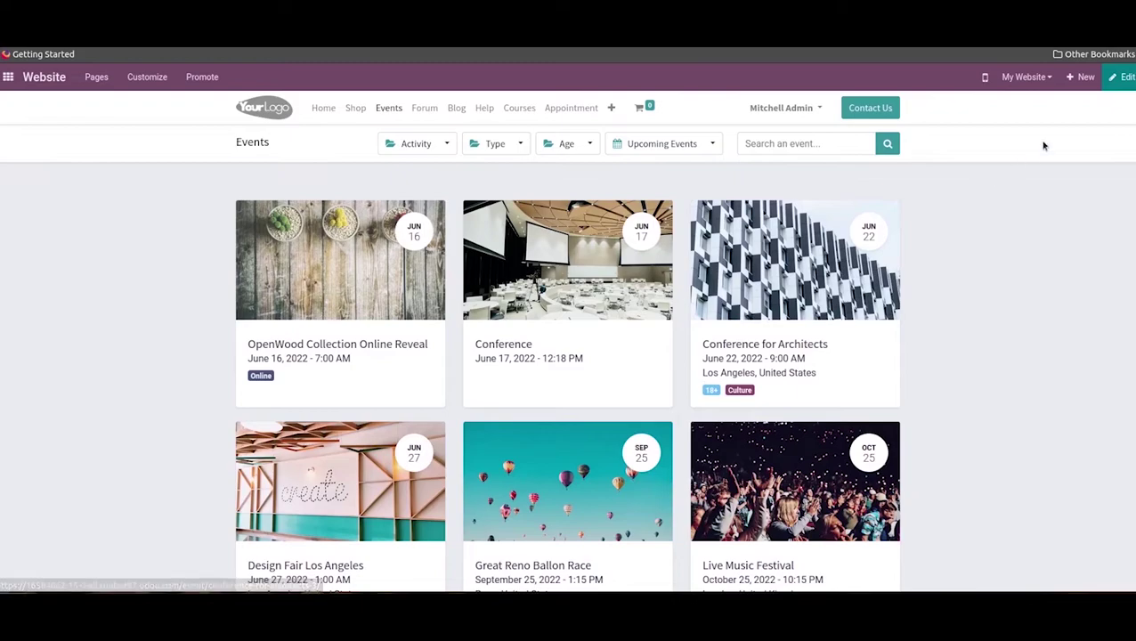
Step: Create a new forum named "Quality of product" in Questions and Answers mode with Public privacy
click(1081, 77)
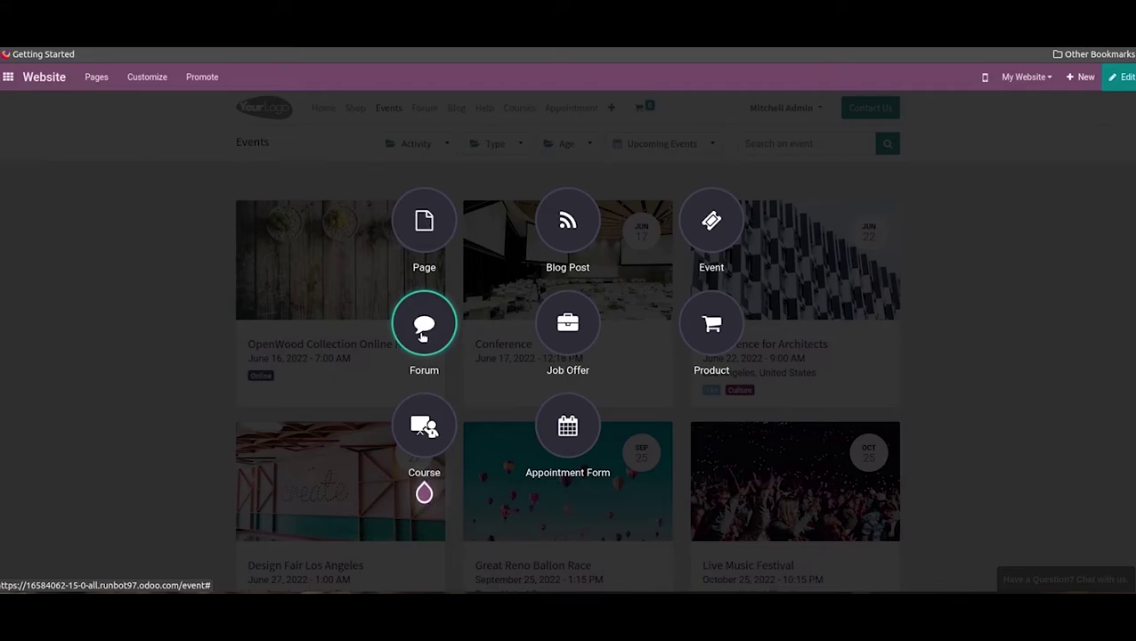
click(424, 326)
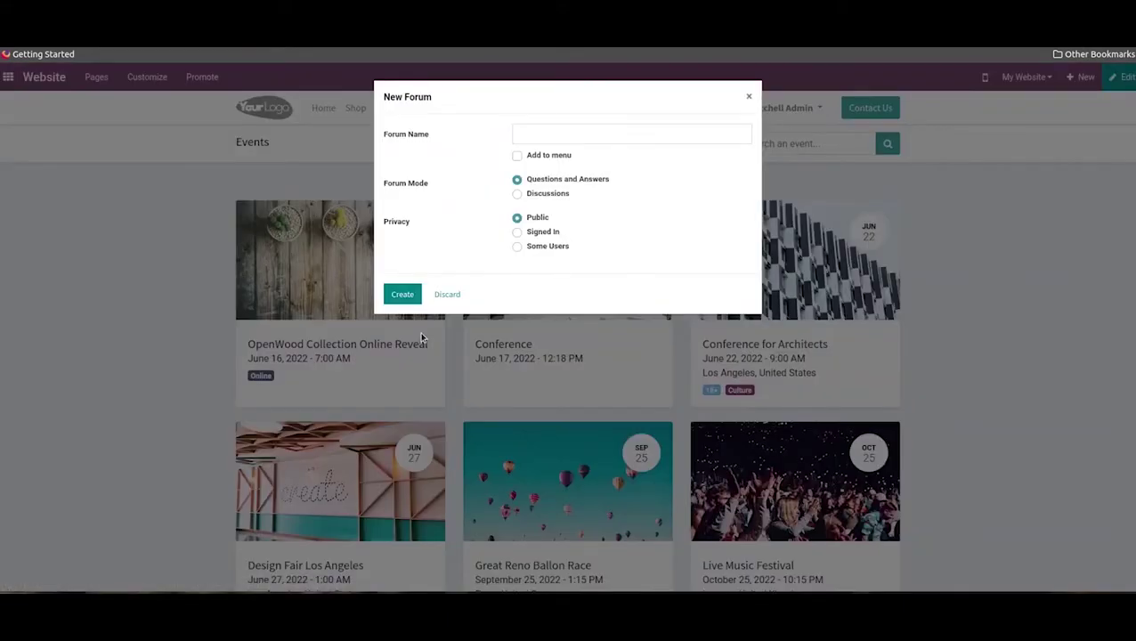
click(540, 137)
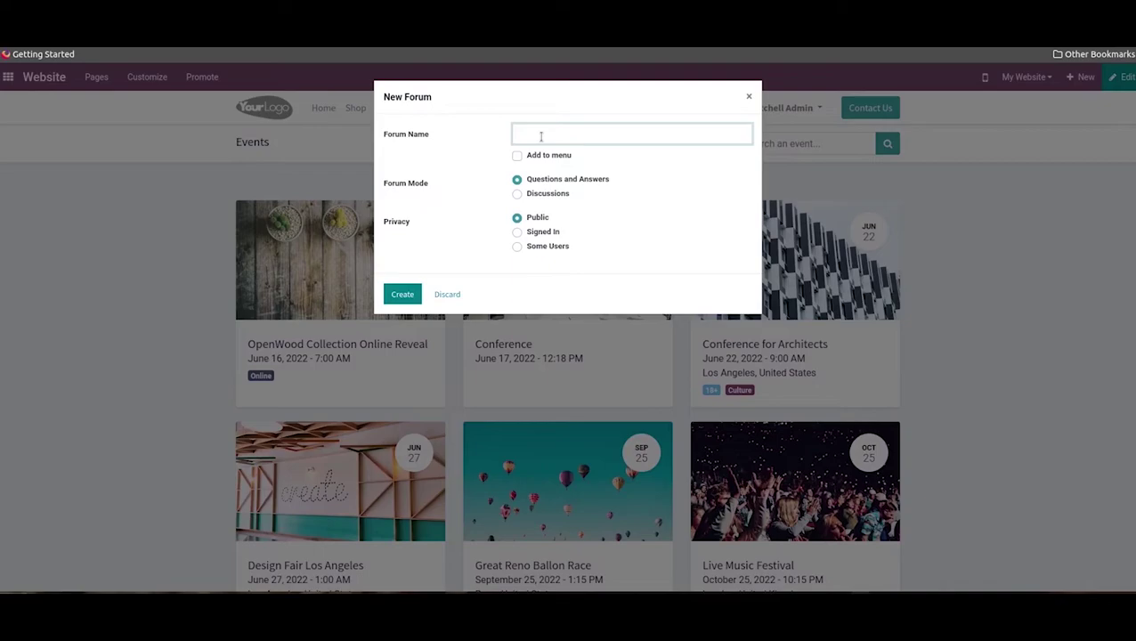
text(Quality of product)
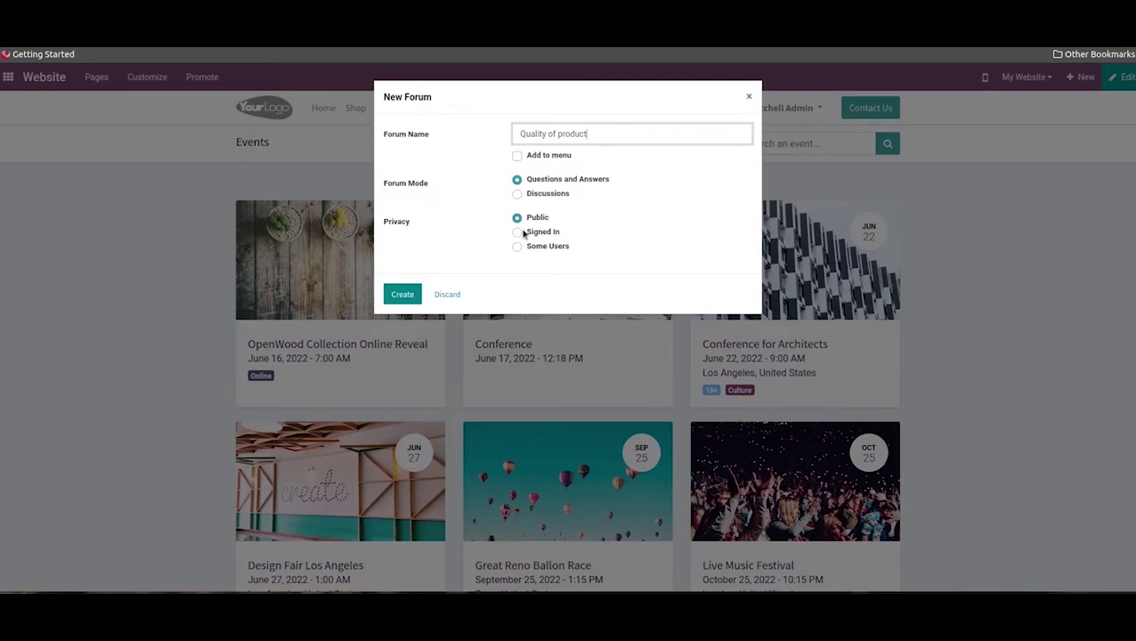
click(401, 295)
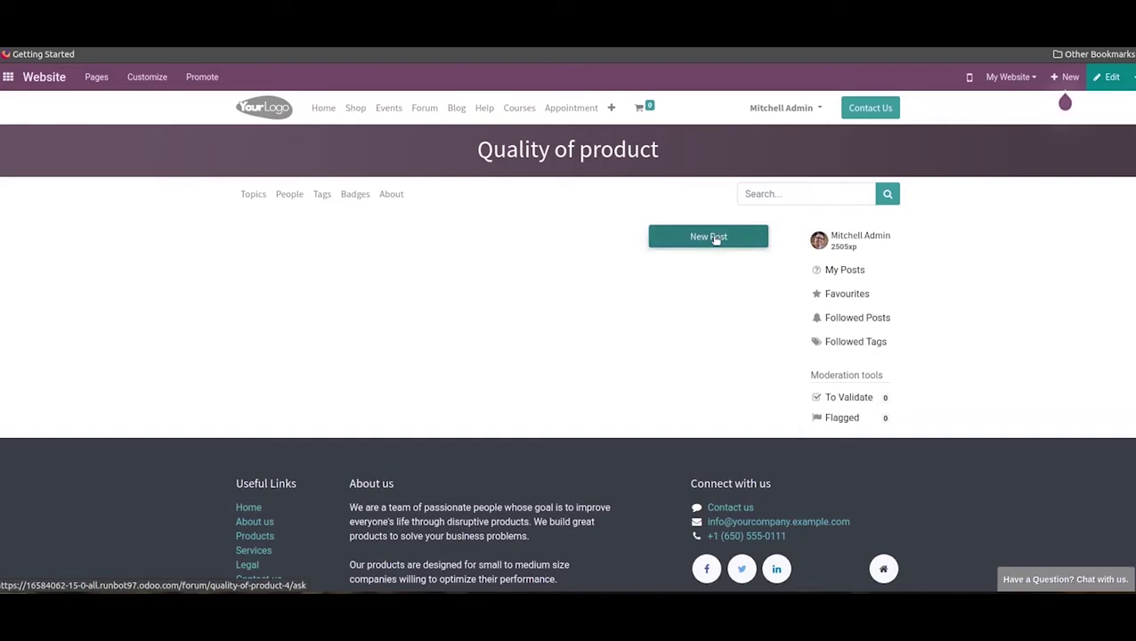
Step: Check the new post form of the Quality of product forum, discard it, and view the site's list of forums
click(715, 237)
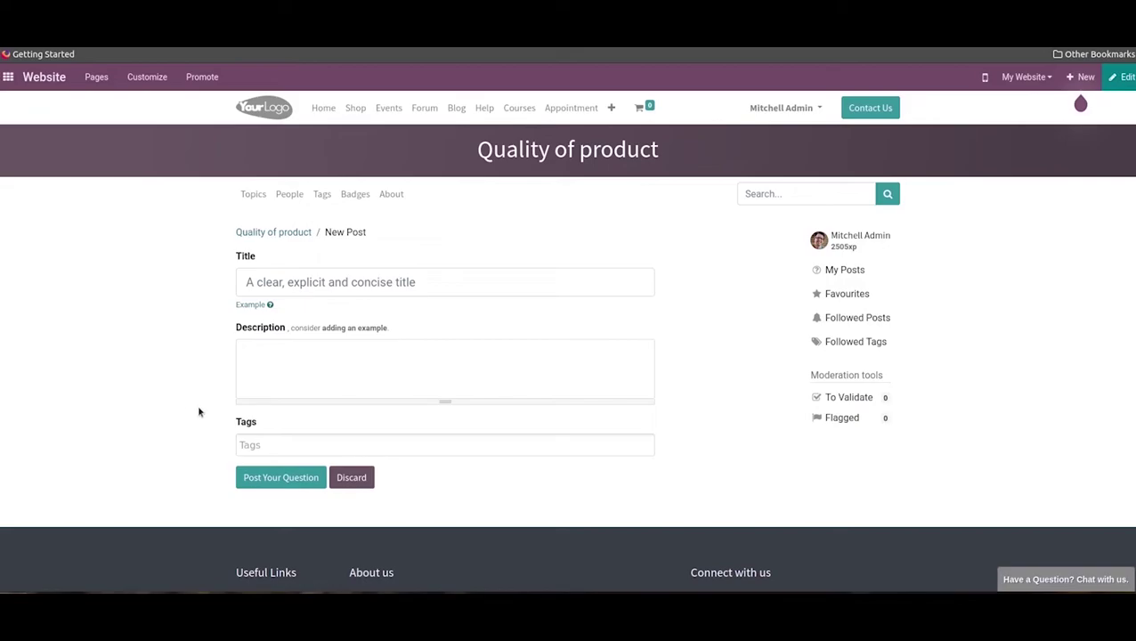
click(351, 478)
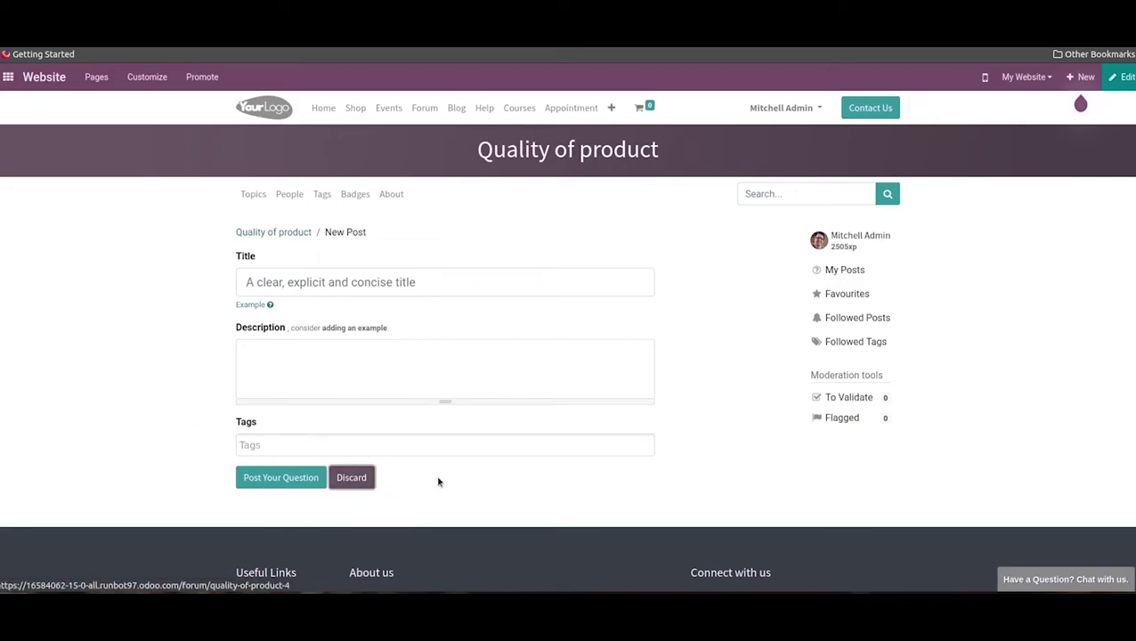
click(424, 108)
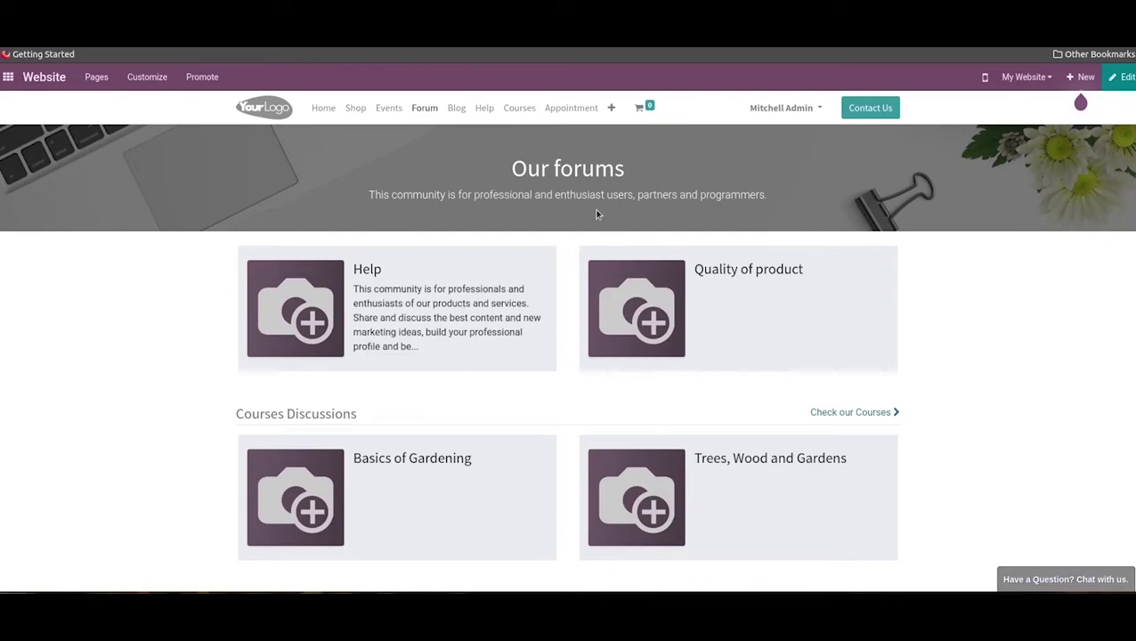
Step: Create a new job offer with its default title and page content, and save and publish it
click(1085, 77)
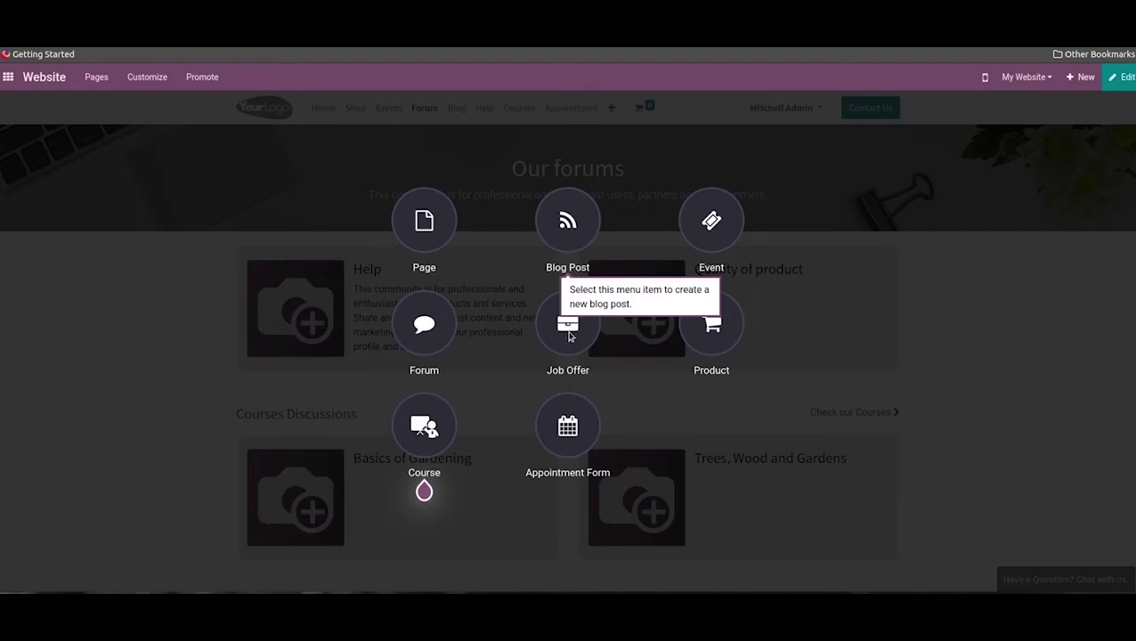
click(570, 326)
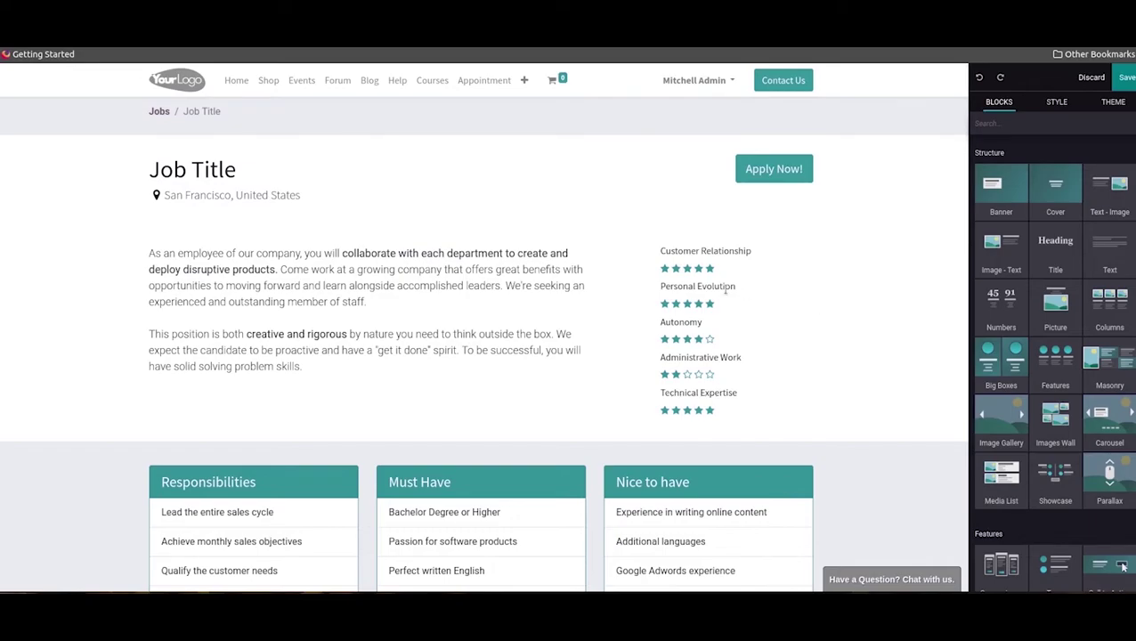
scroll(692, 302, down, 3)
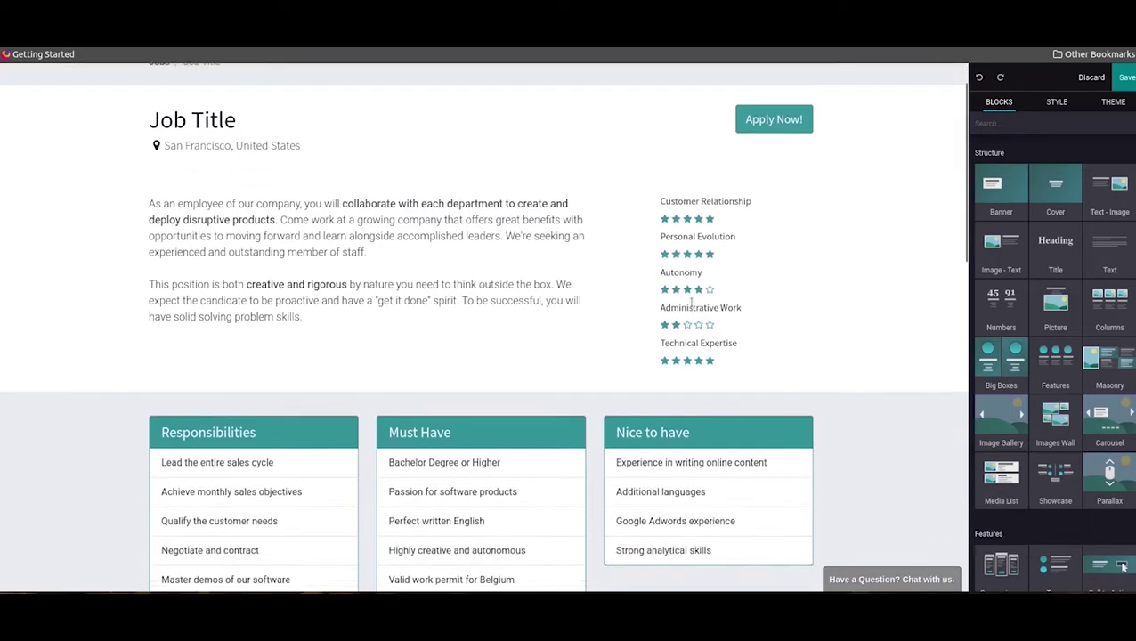
scroll(692, 302, down, 2)
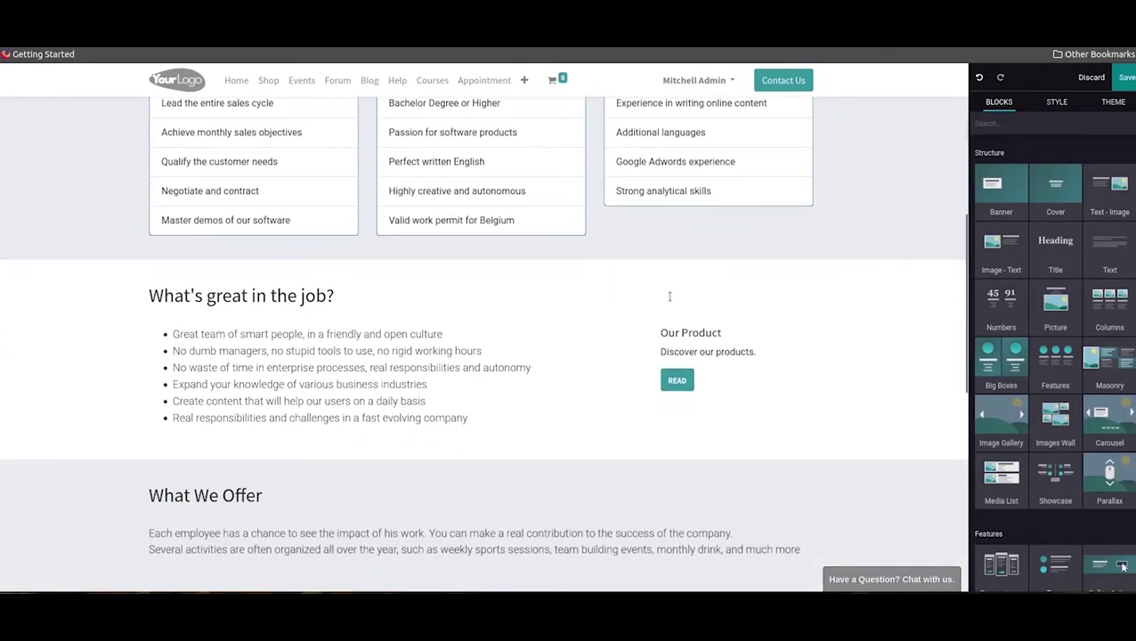
scroll(675, 323, up, 5)
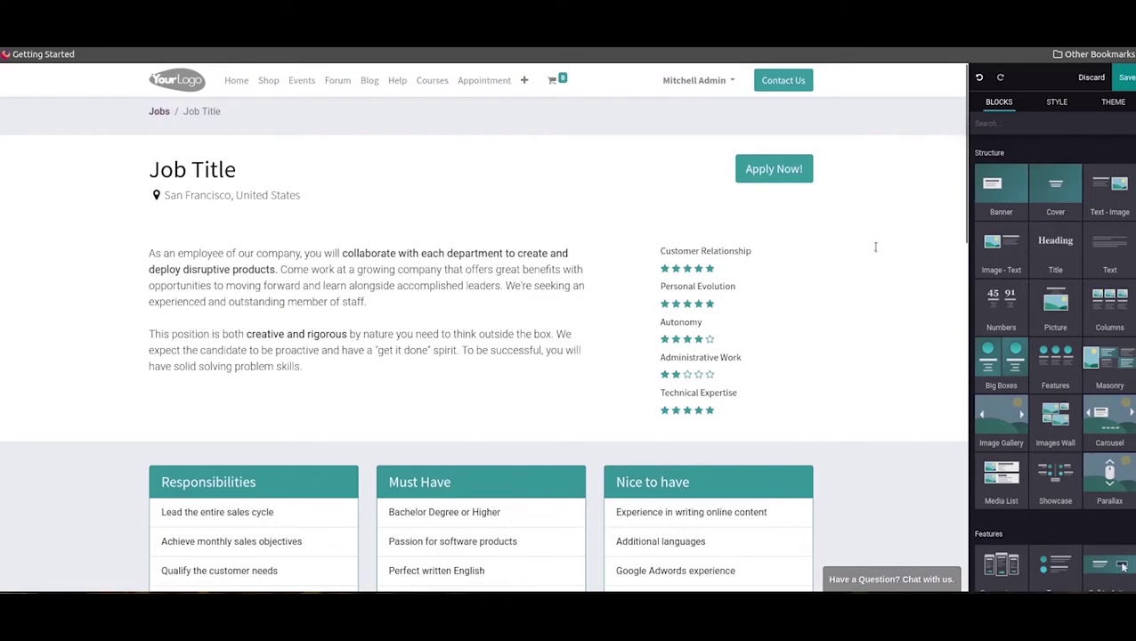
click(1125, 78)
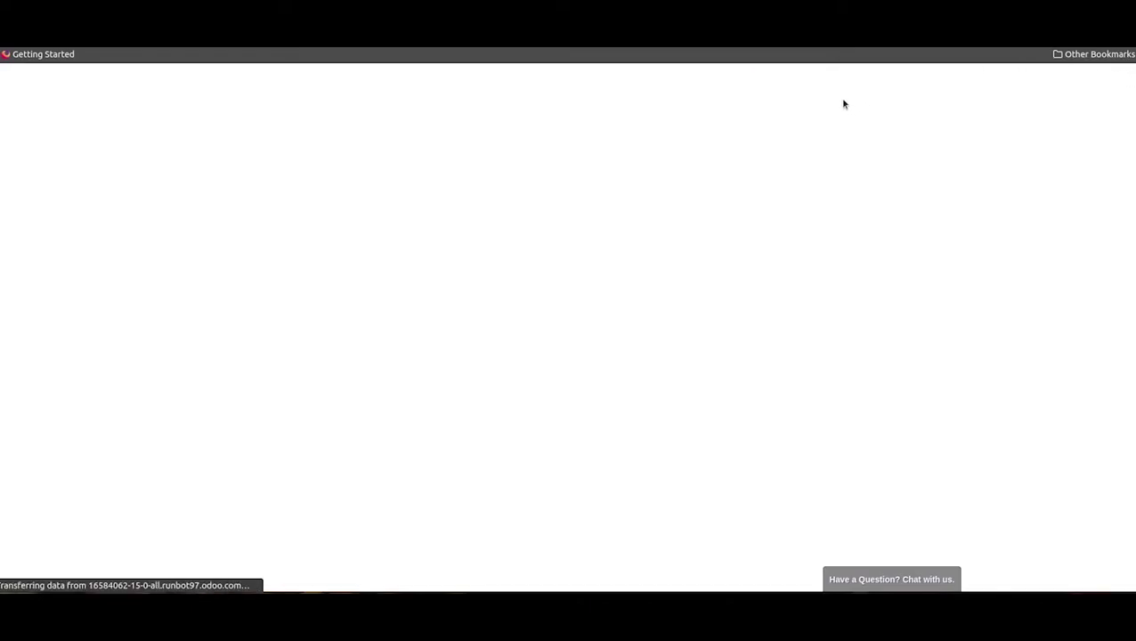
click(891, 77)
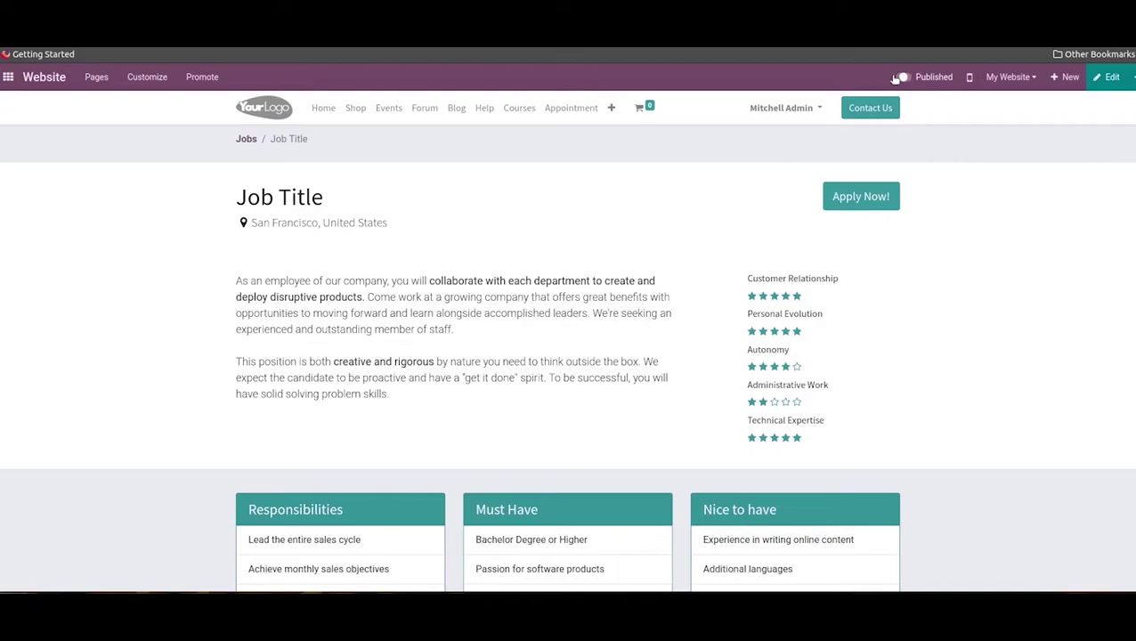
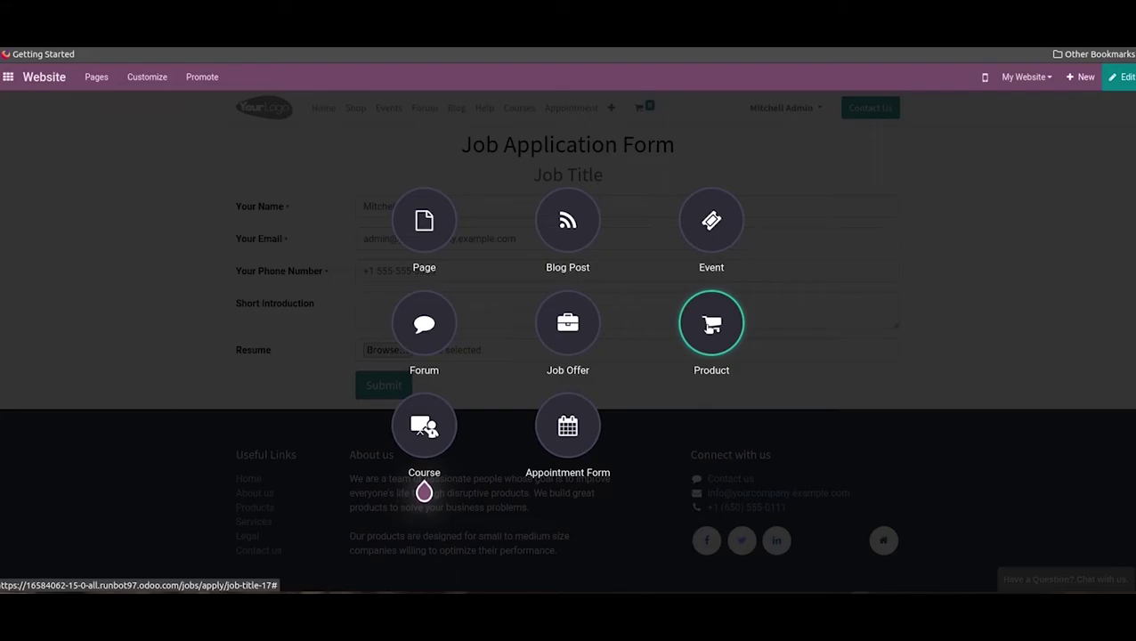
Step: Create a new product named "Chair" and set its price to $10
click(711, 326)
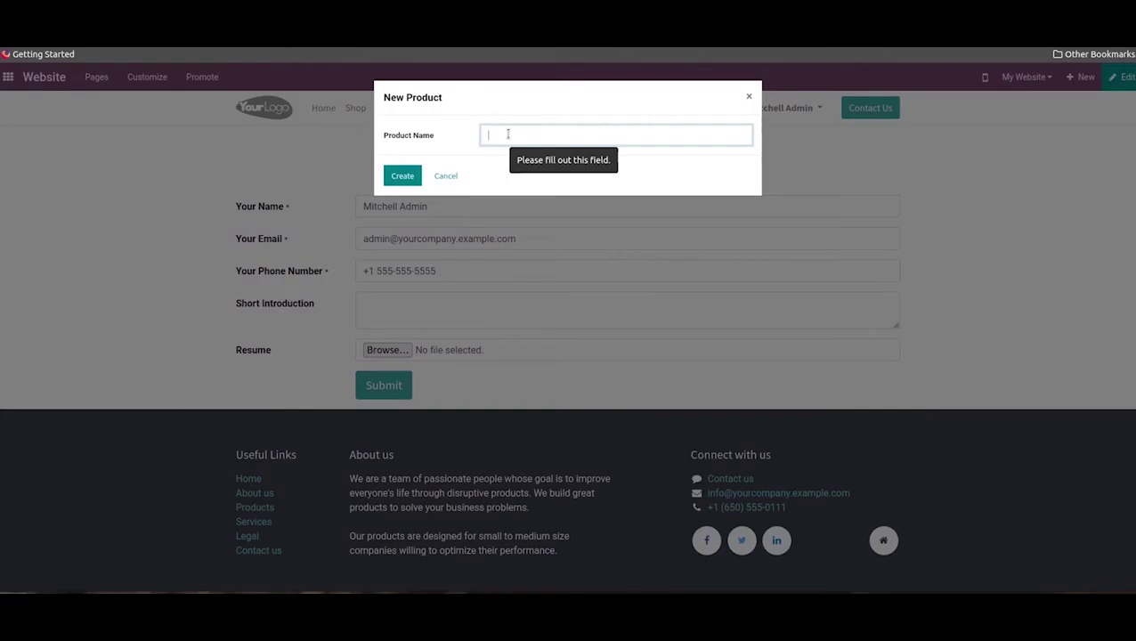
text(Chair)
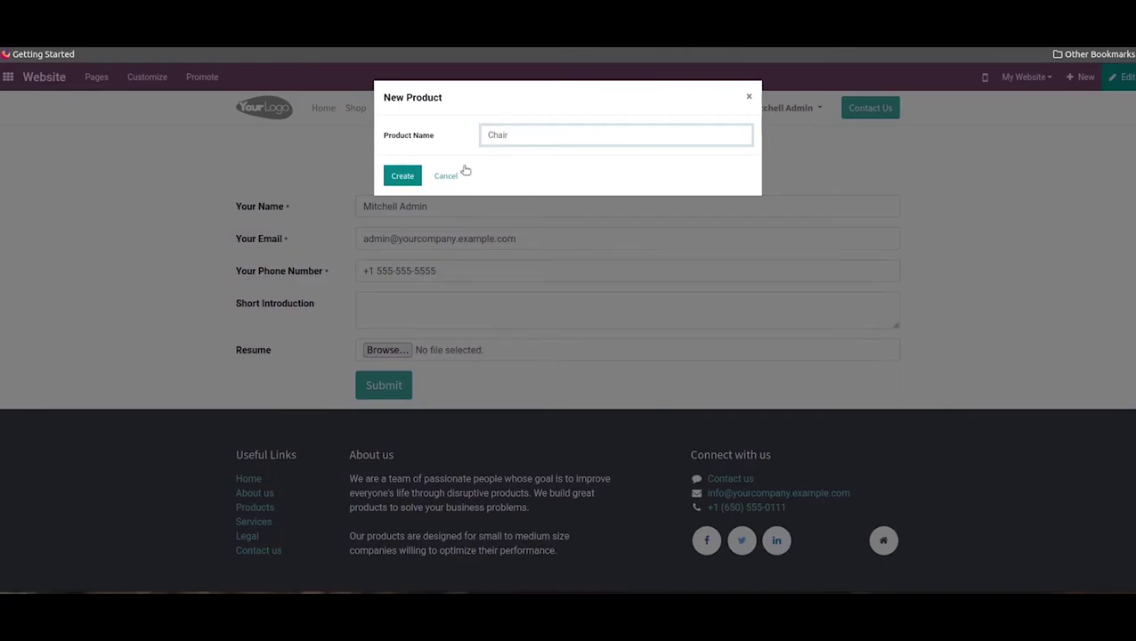
click(398, 178)
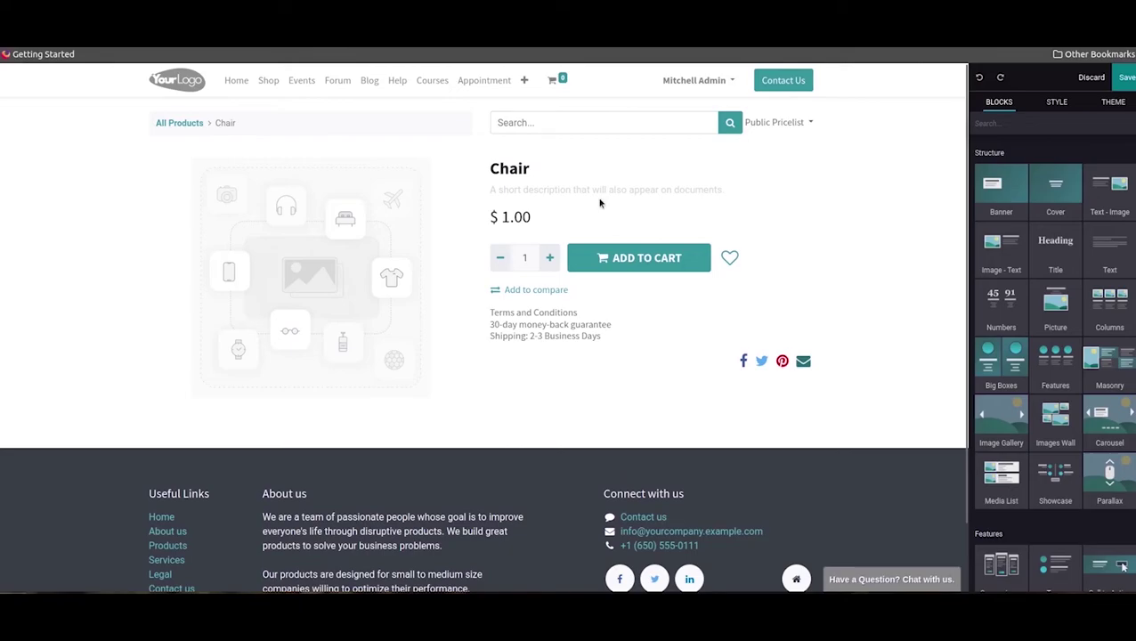
click(580, 192)
double_click(508, 216)
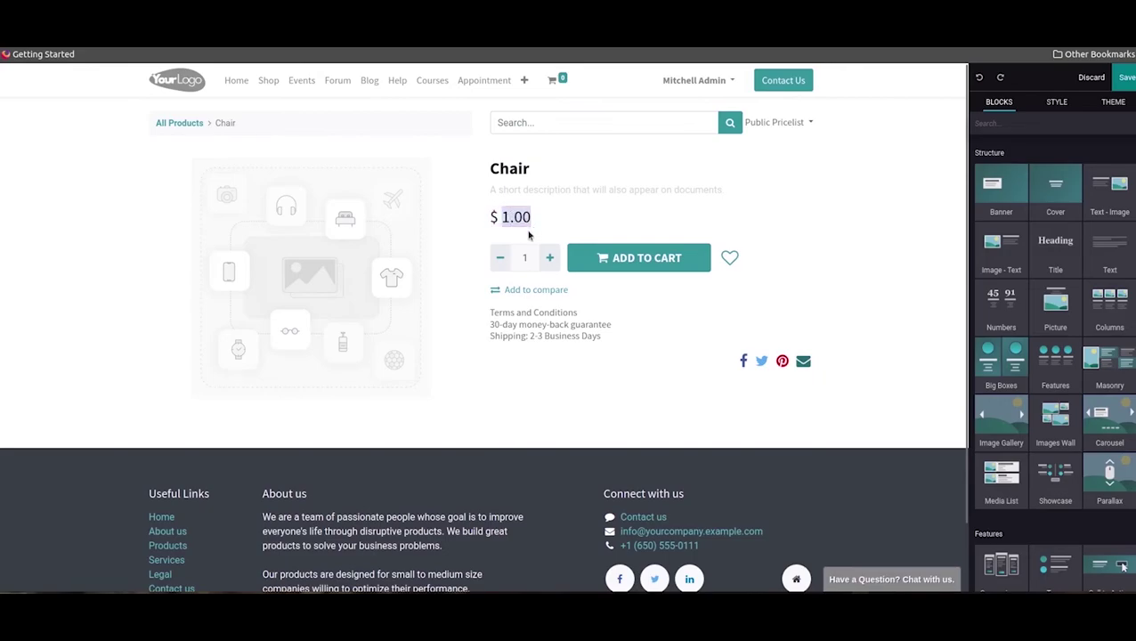
text(10)
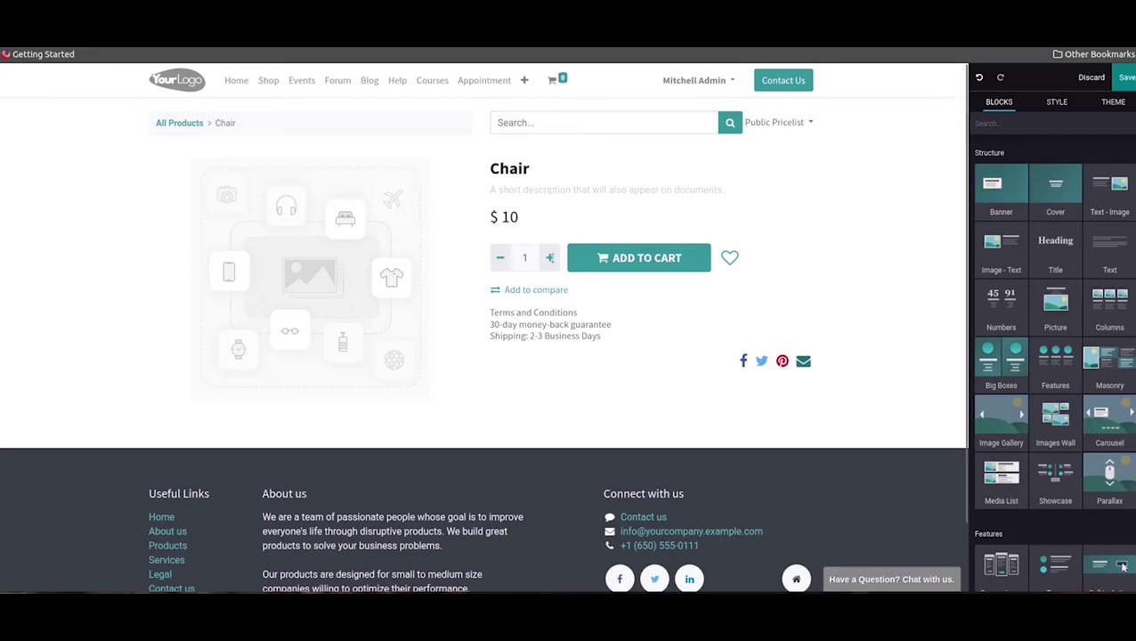
Step: Check the media options for replacing the Chair's product image, and discard the selection without adding an image
click(304, 250)
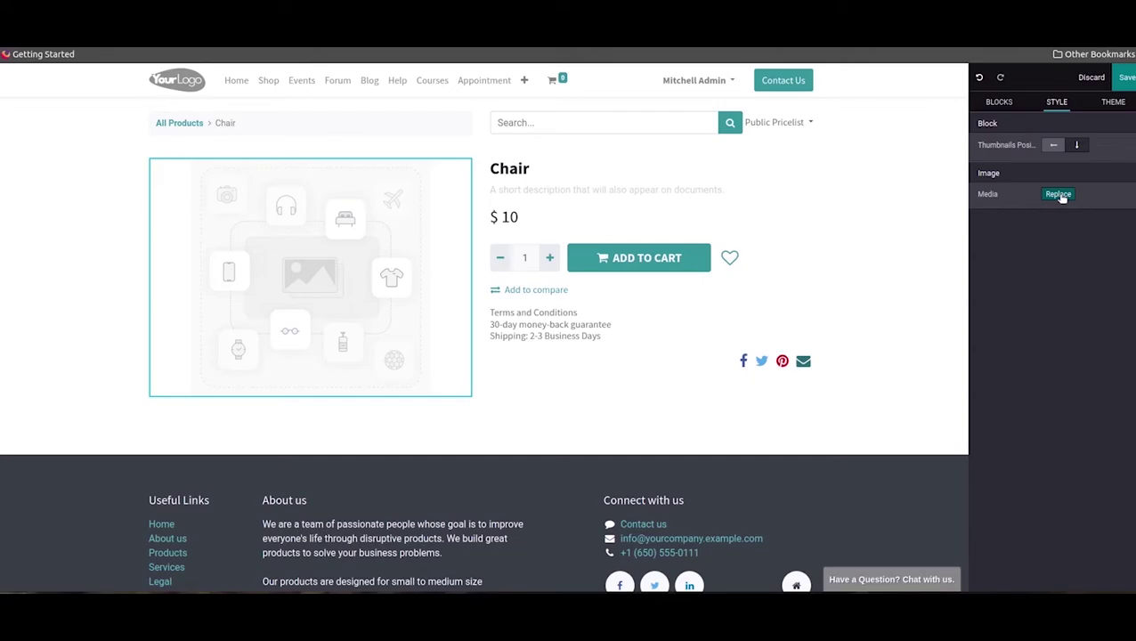
click(1057, 195)
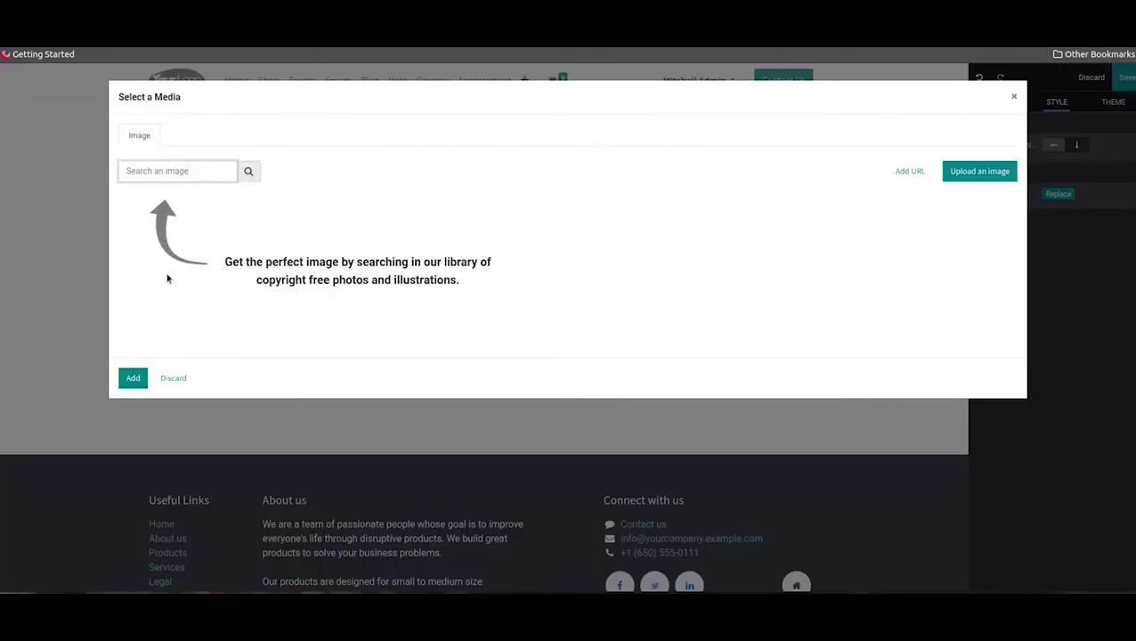
click(999, 167)
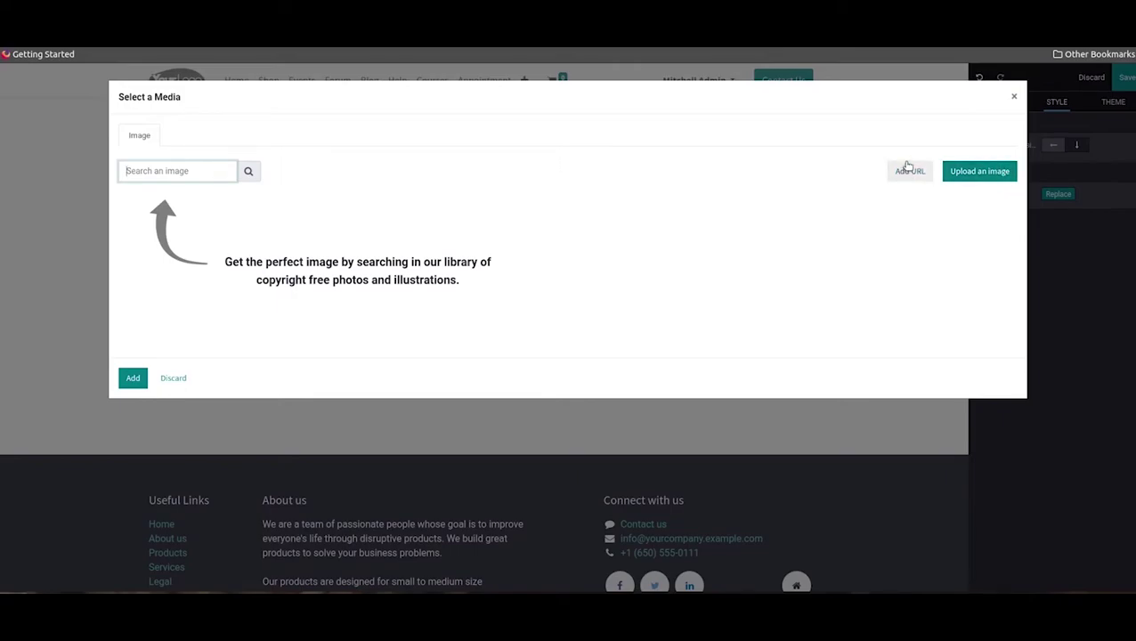
click(173, 378)
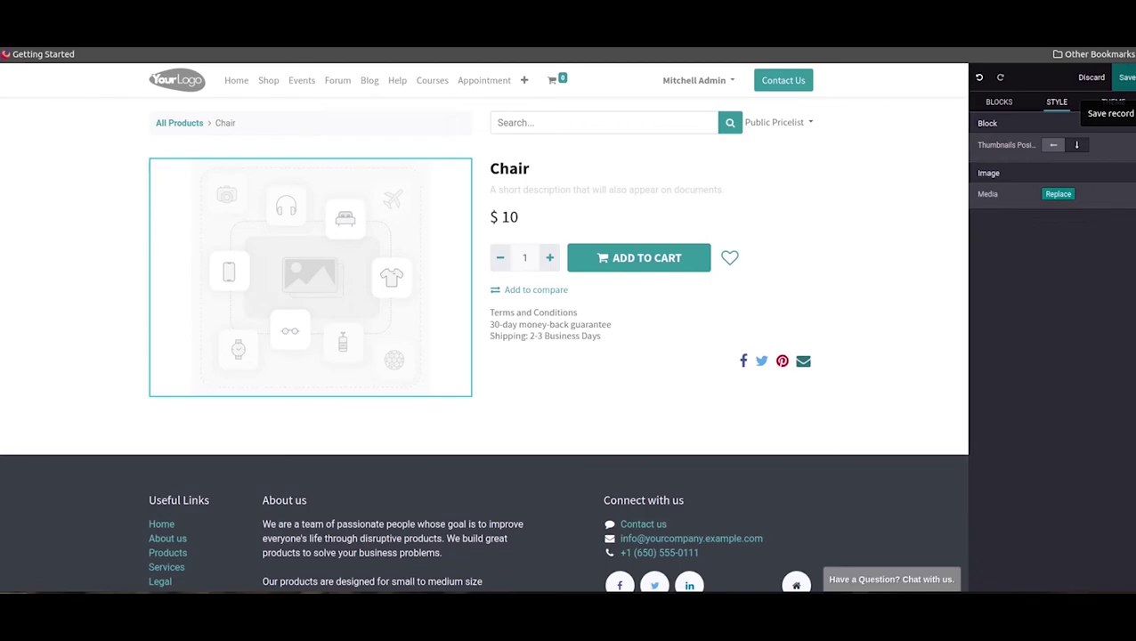
Step: Save and publish the Chair product page, and view the site's shop listing
click(1122, 78)
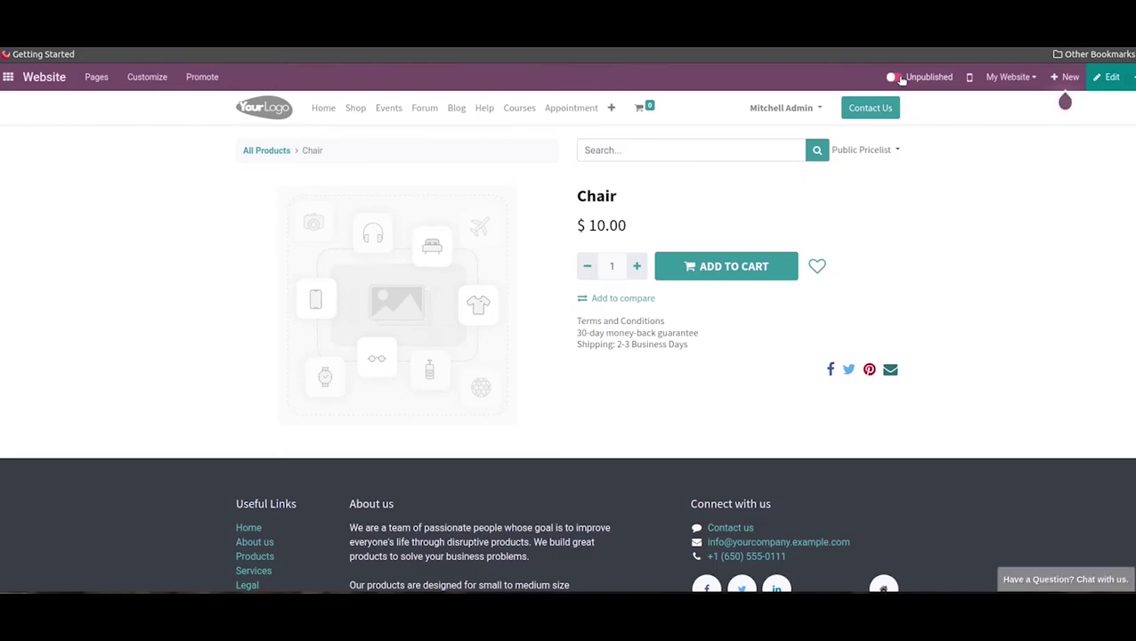
click(899, 78)
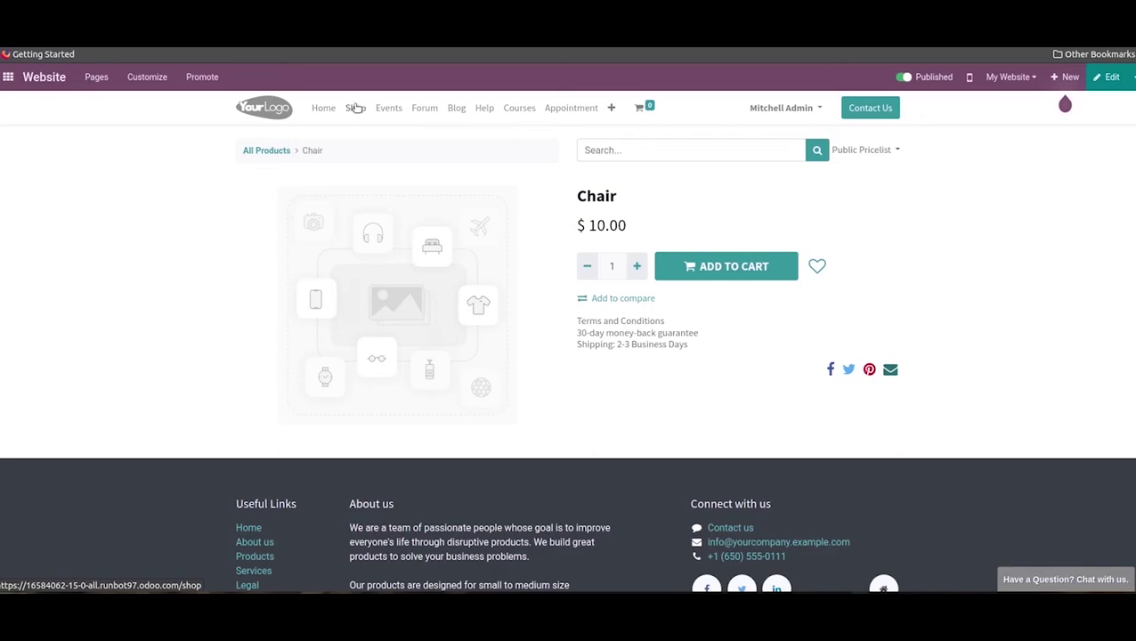
click(355, 108)
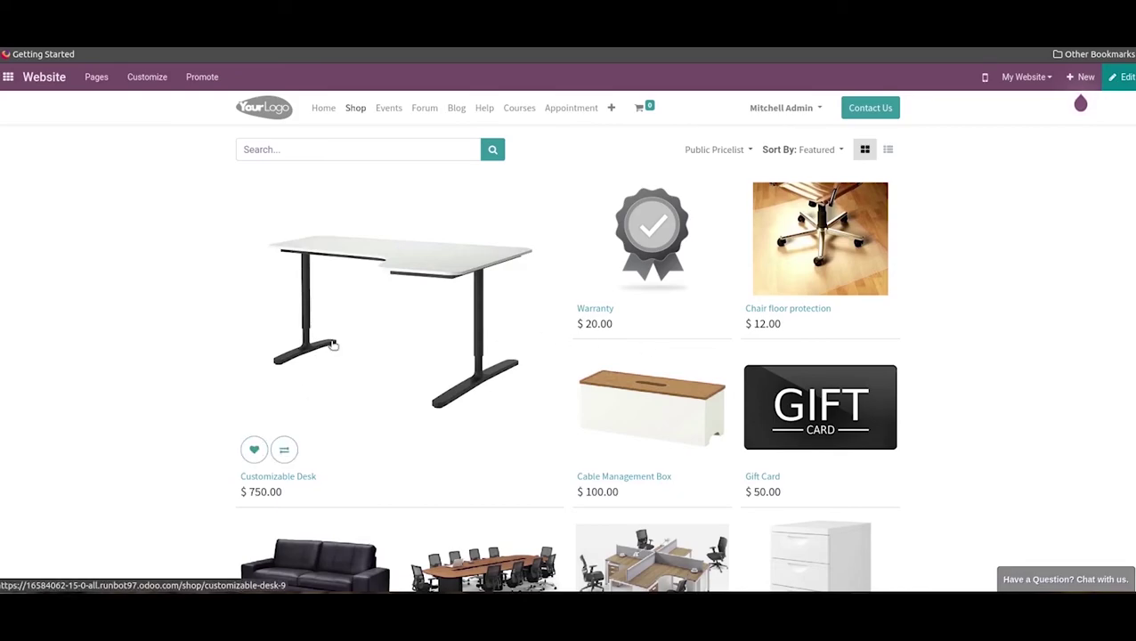
Step: Add one Customizable Desk with steel legs in white to the cart and proceed to the order review
click(334, 343)
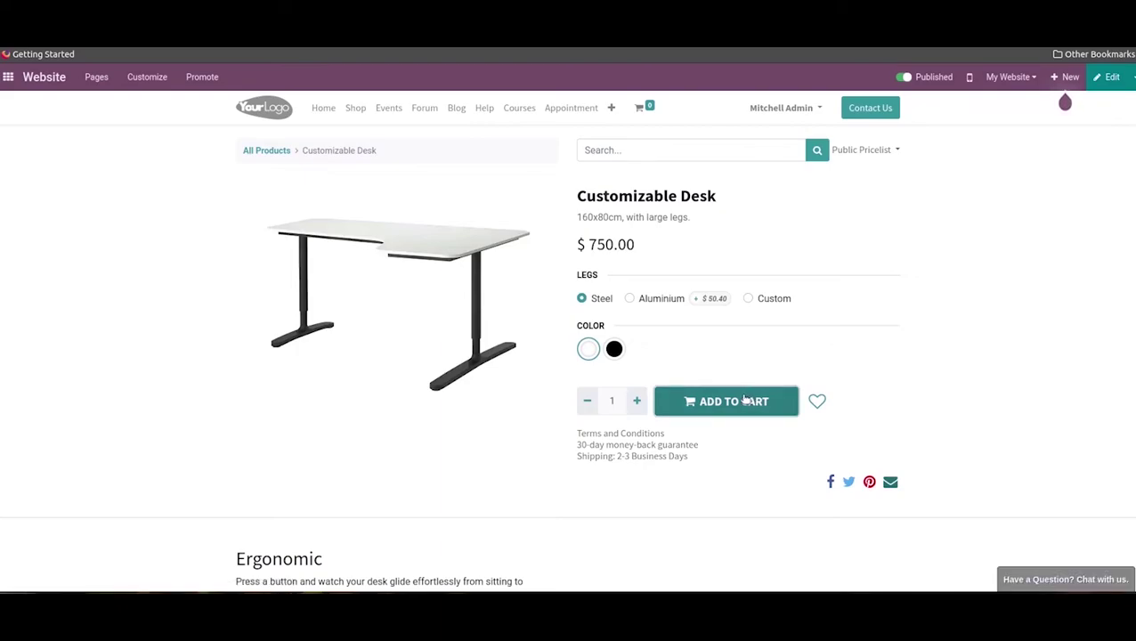
click(739, 401)
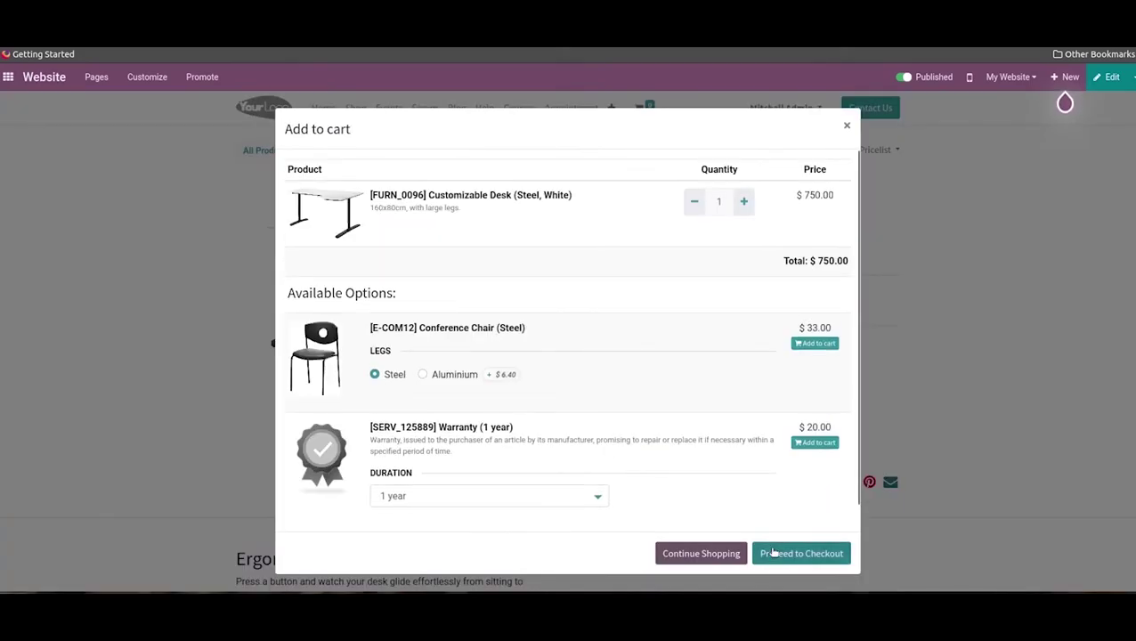
click(779, 552)
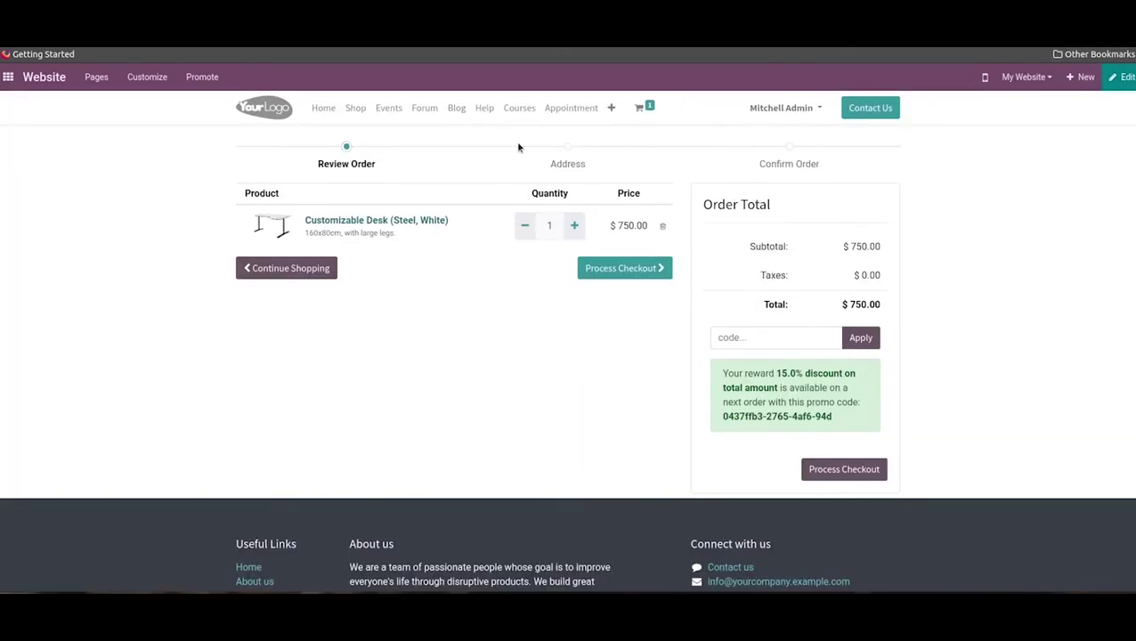
Step: Create a new course titled "Computer course for kids" using the layout with a large featured block above a row of content cards
click(1082, 77)
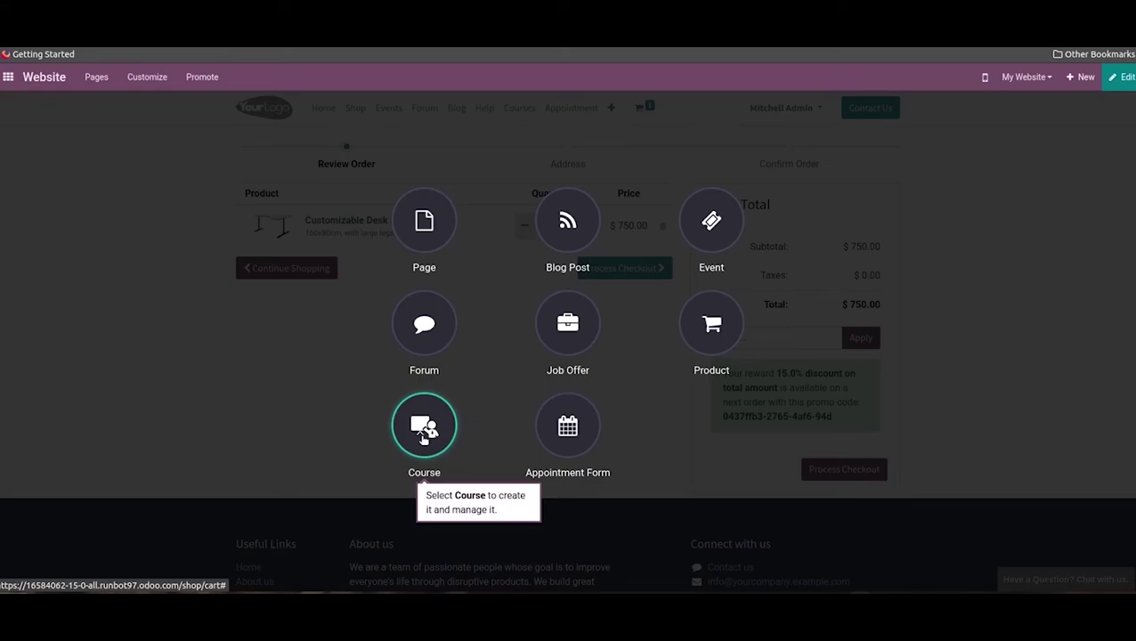
click(423, 429)
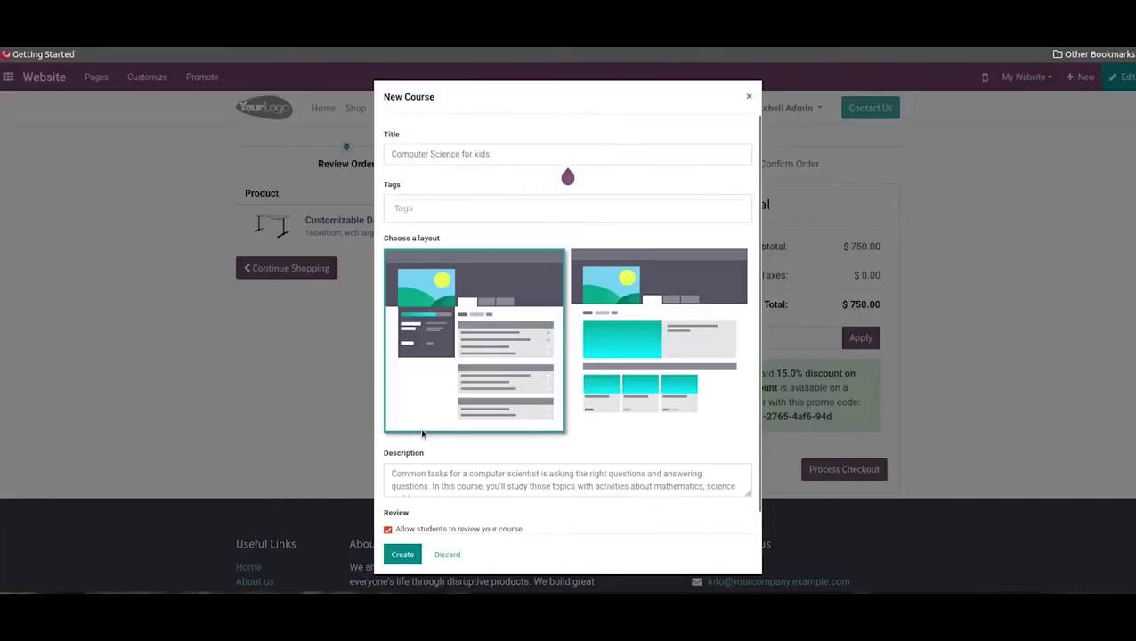
click(474, 153)
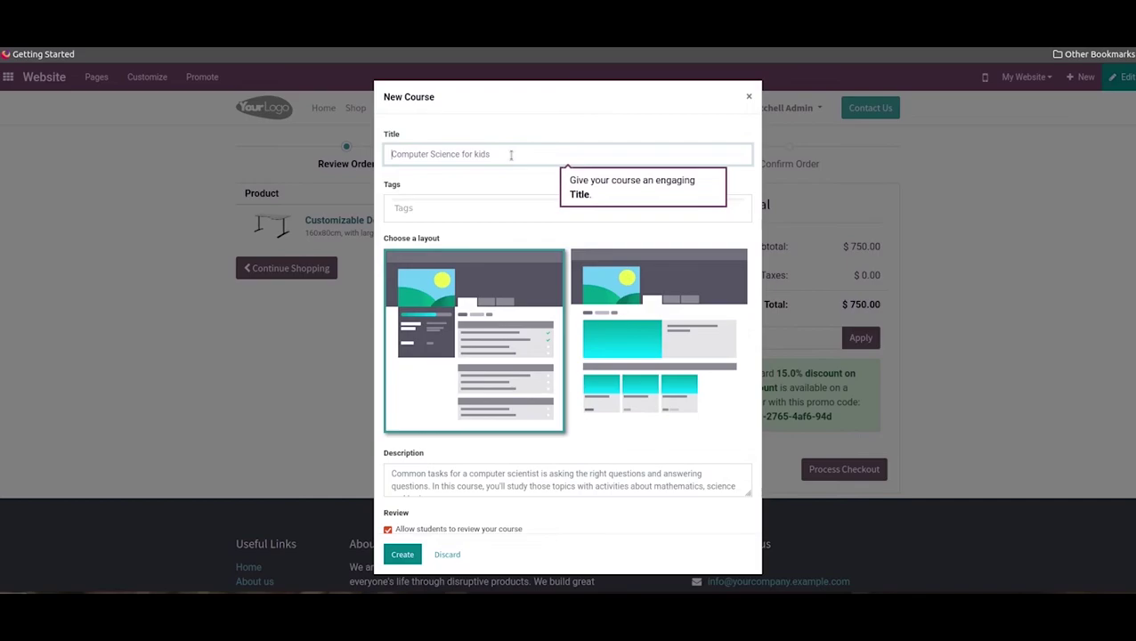
text(Comp)
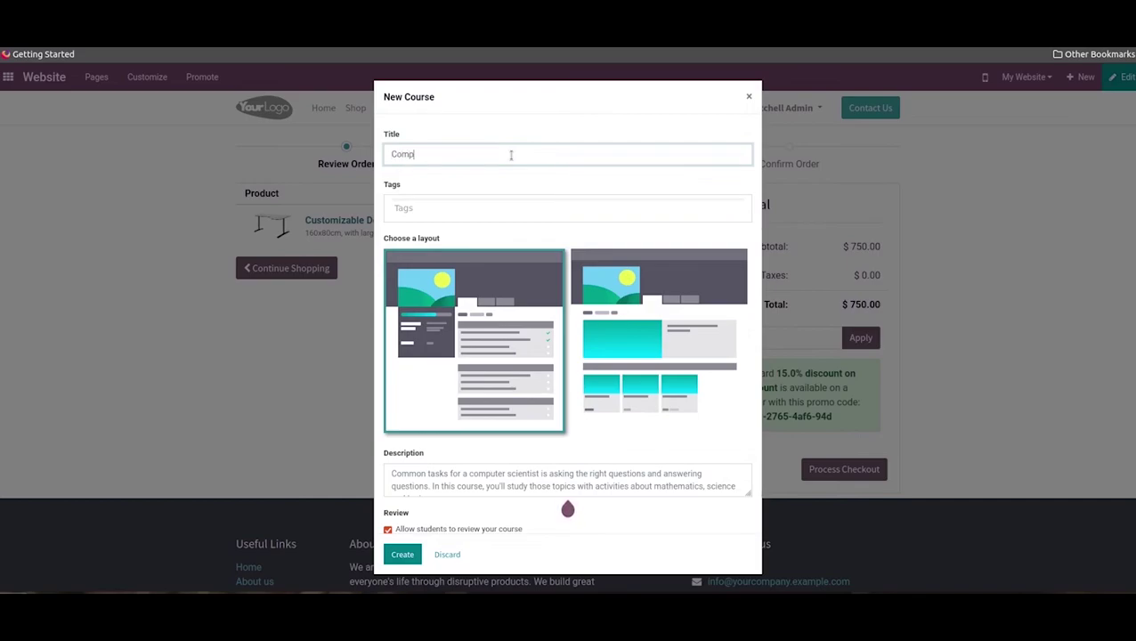
text(uter course for kids)
click(477, 225)
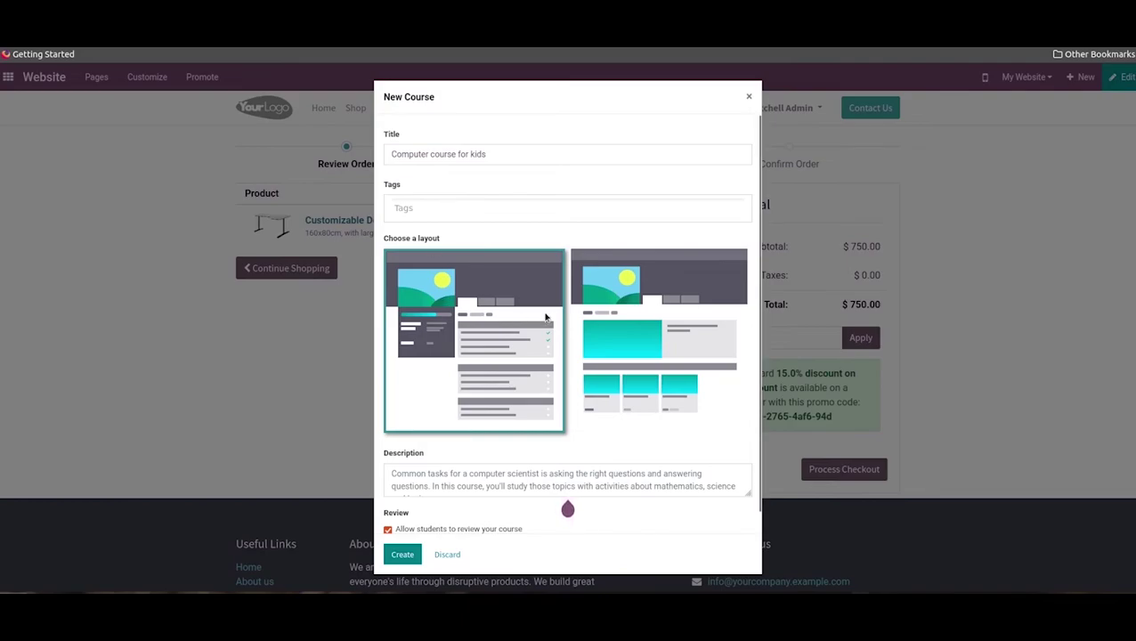
click(602, 290)
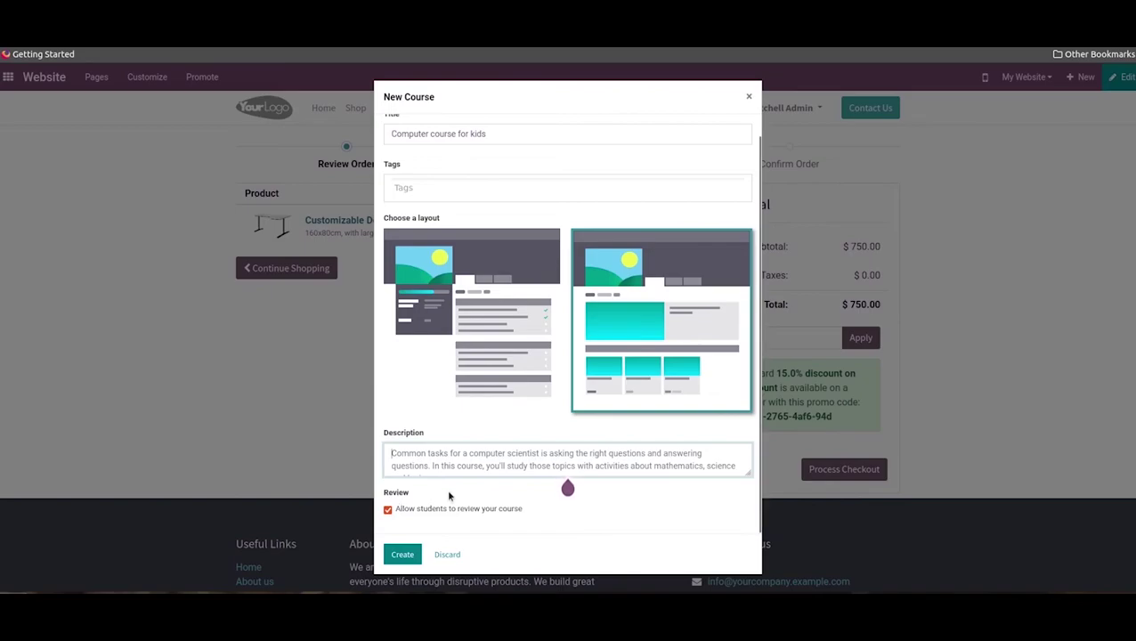
click(402, 555)
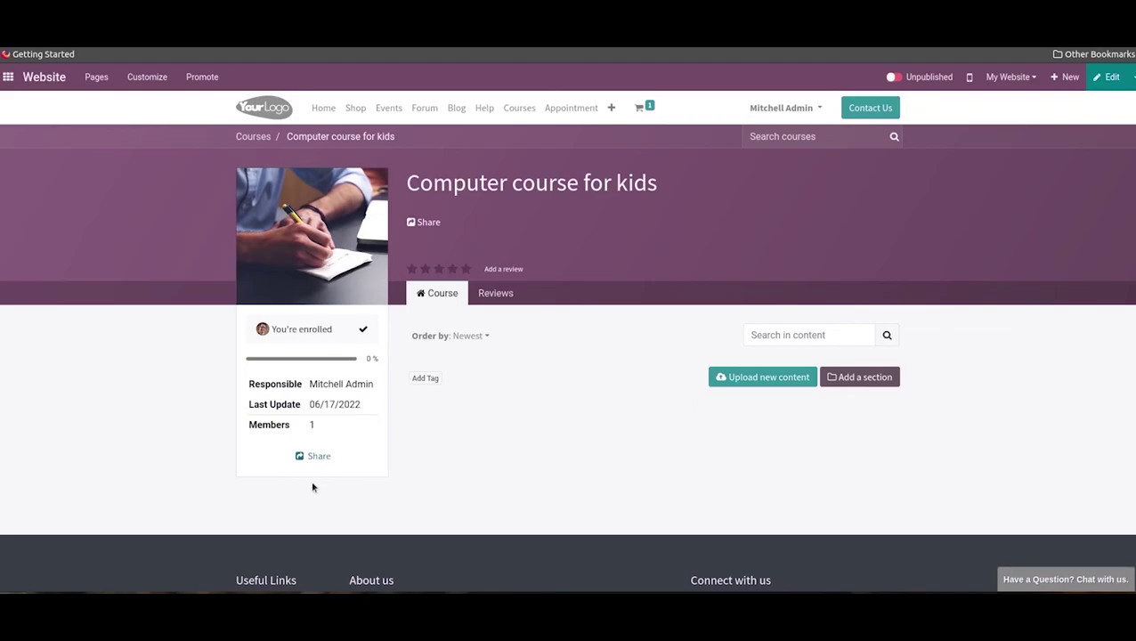
Step: Add the MyCompany Vendor Certification to the course as published content with a duration of 40 minutes
click(785, 375)
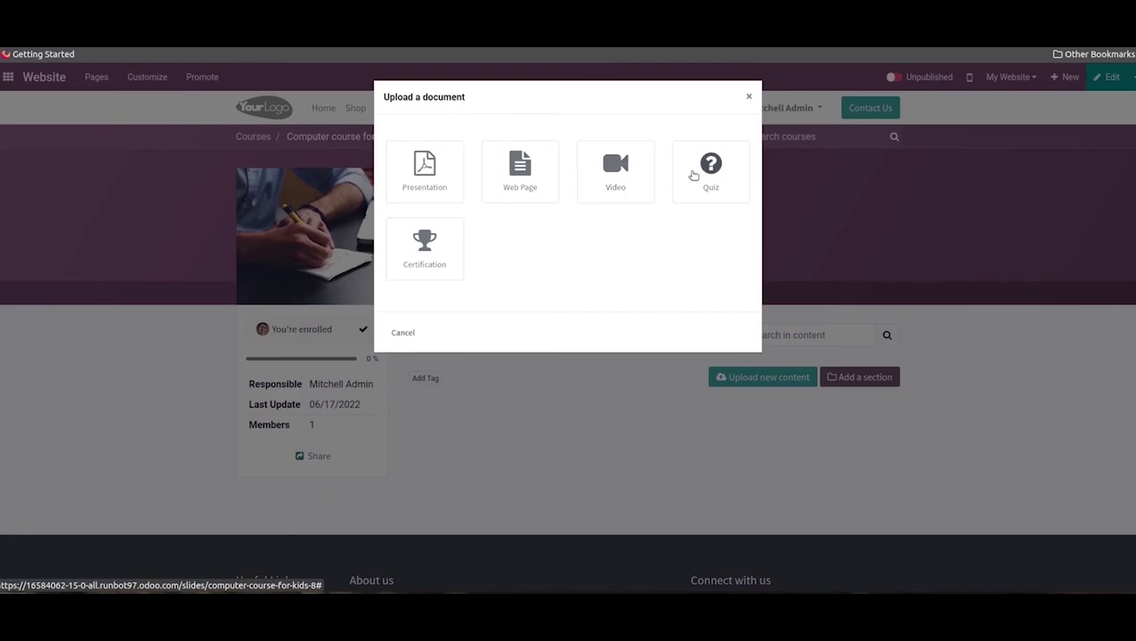
click(430, 237)
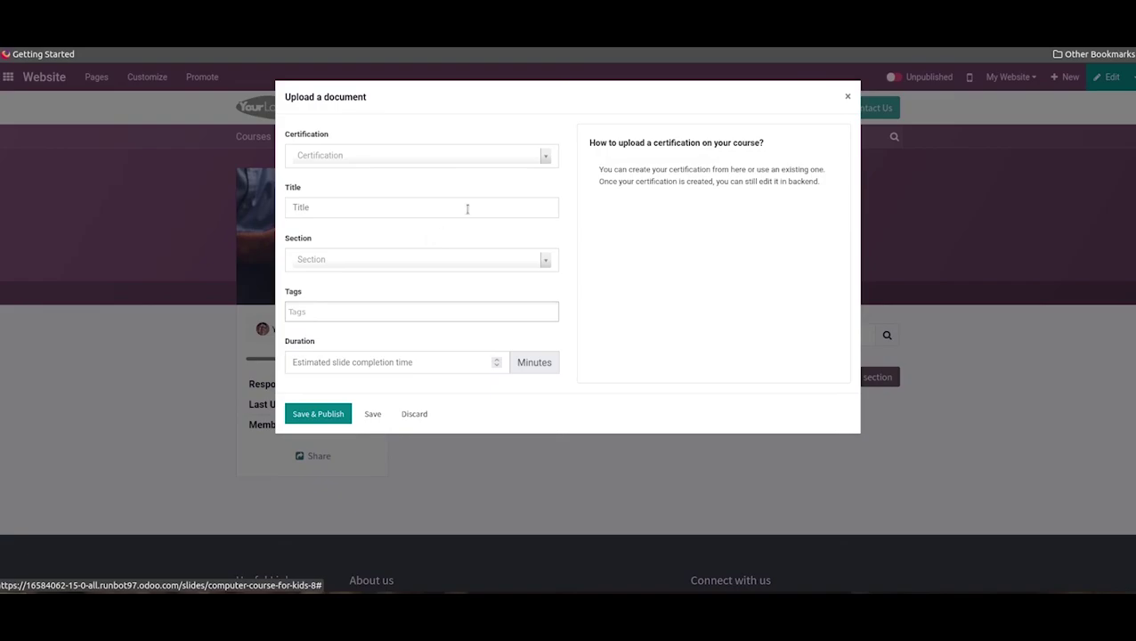
click(383, 158)
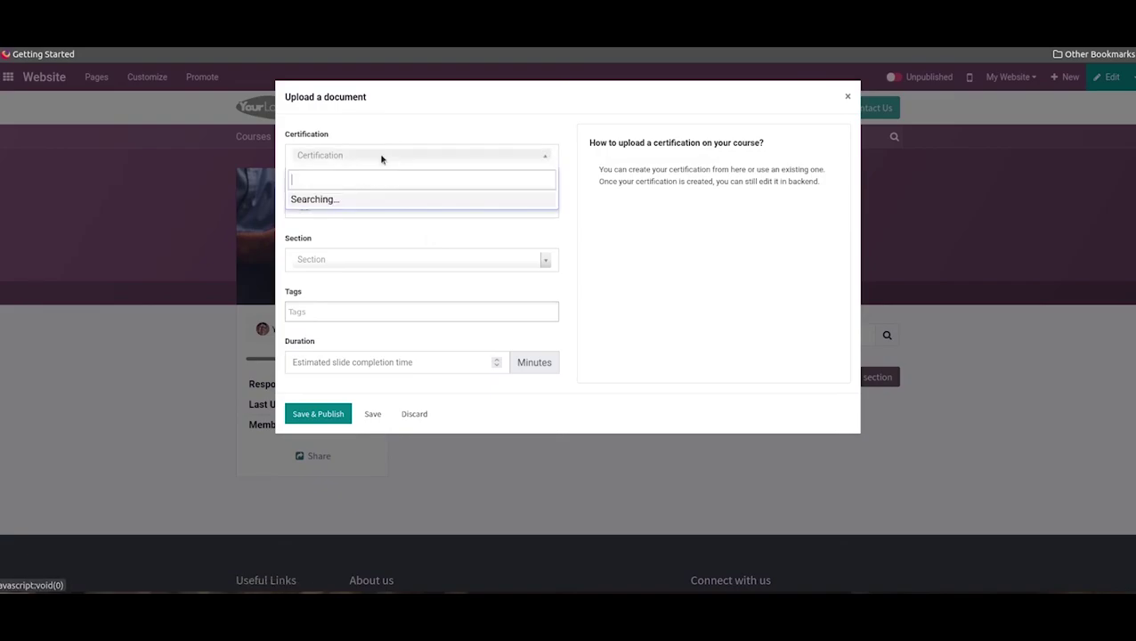
click(411, 201)
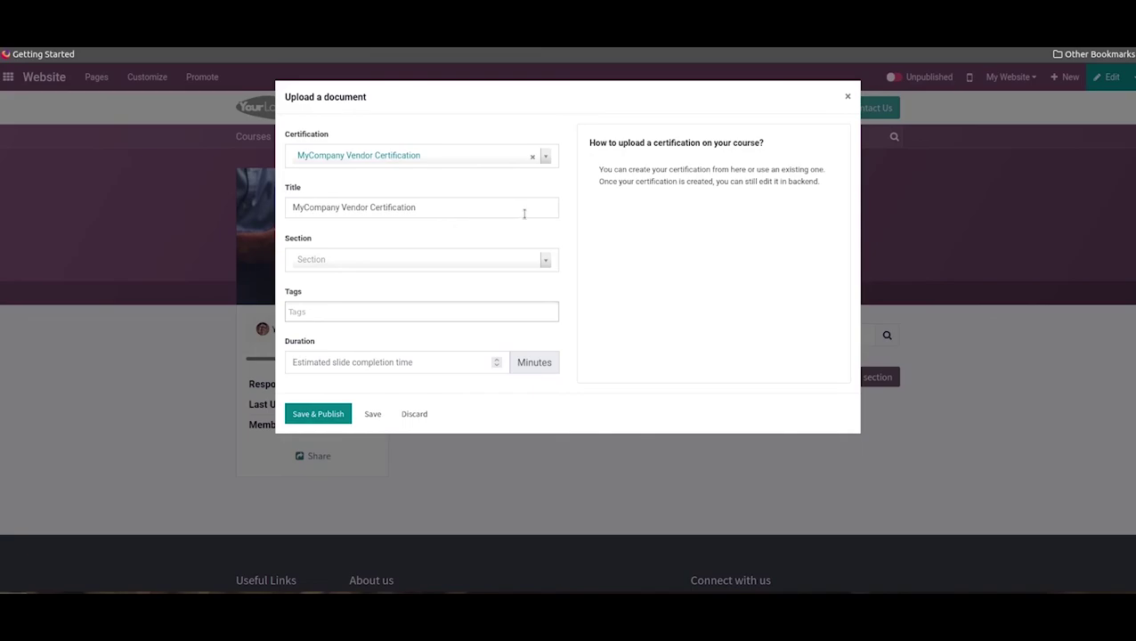
click(380, 262)
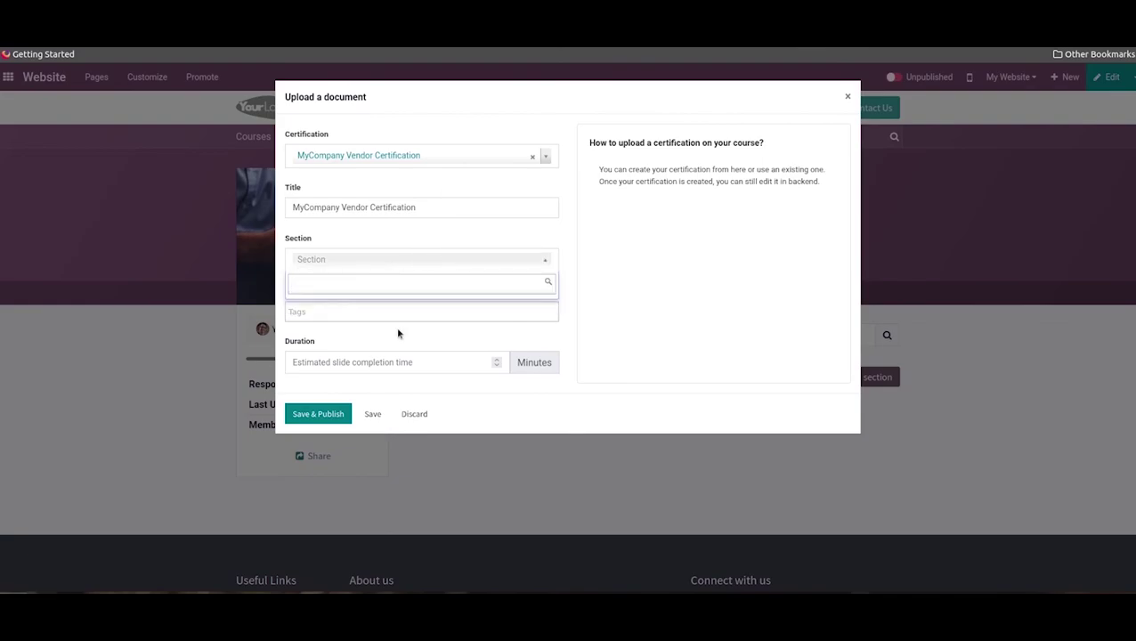
click(408, 360)
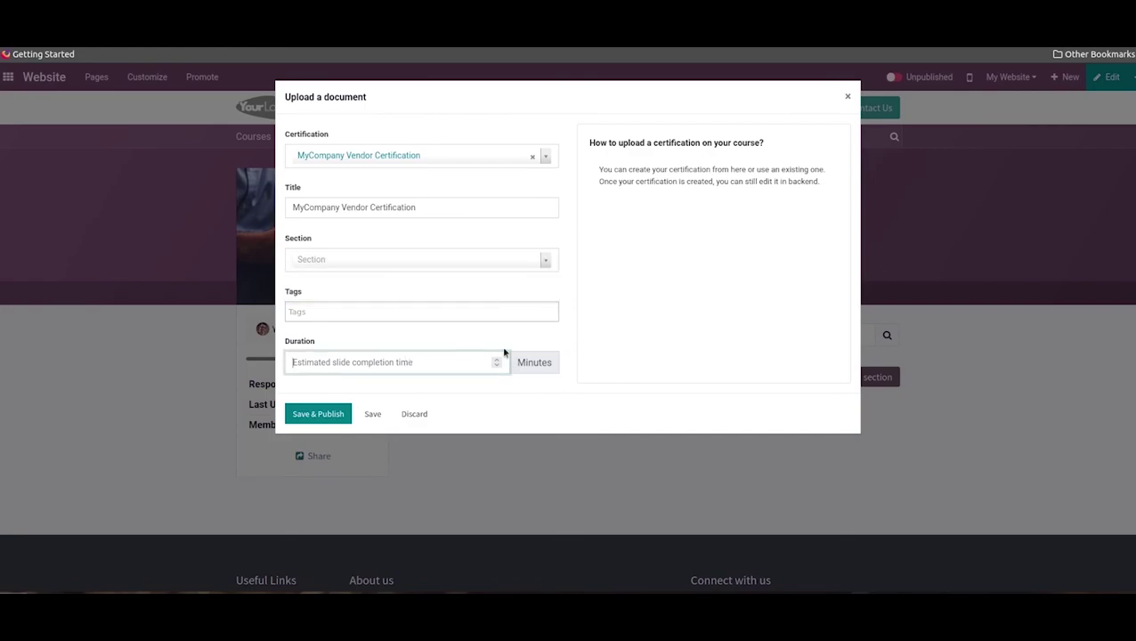
text(4)
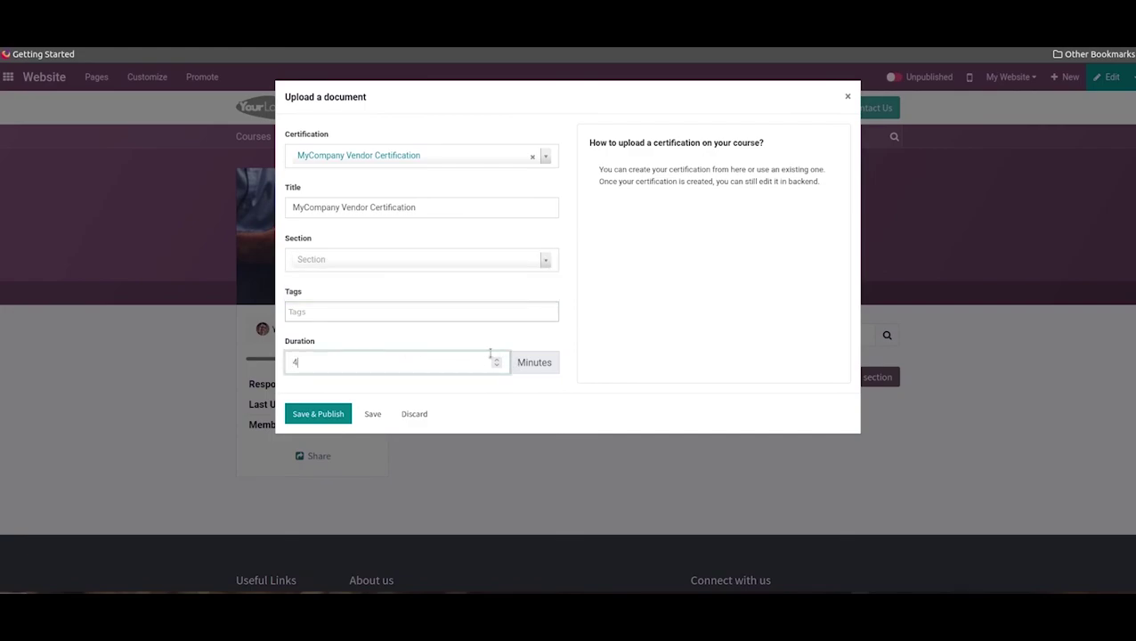
text(0)
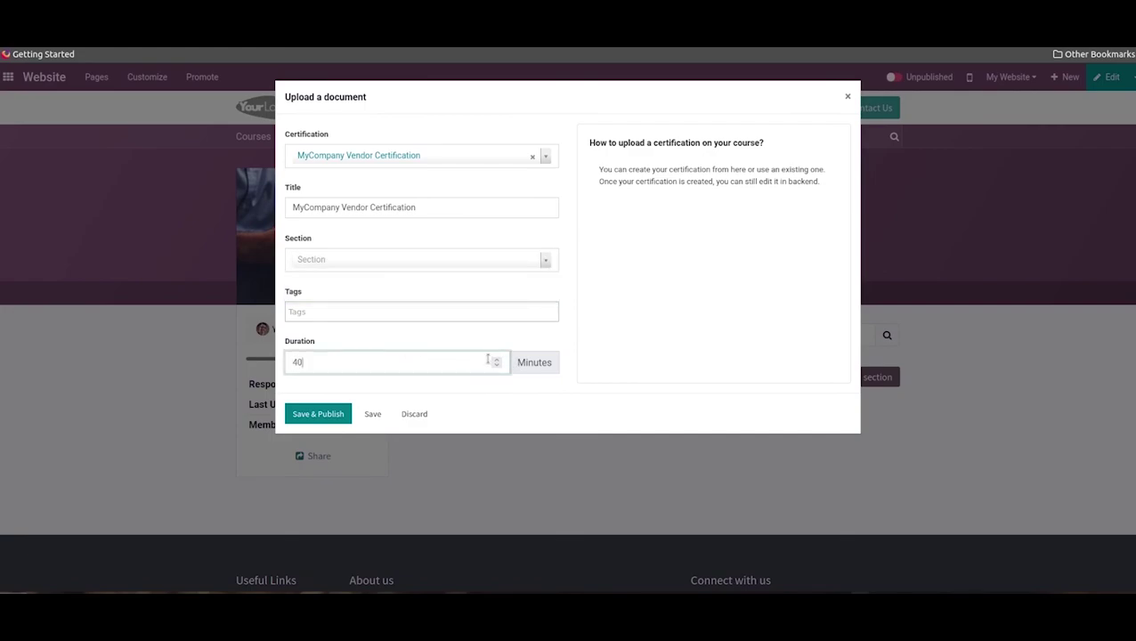
click(324, 422)
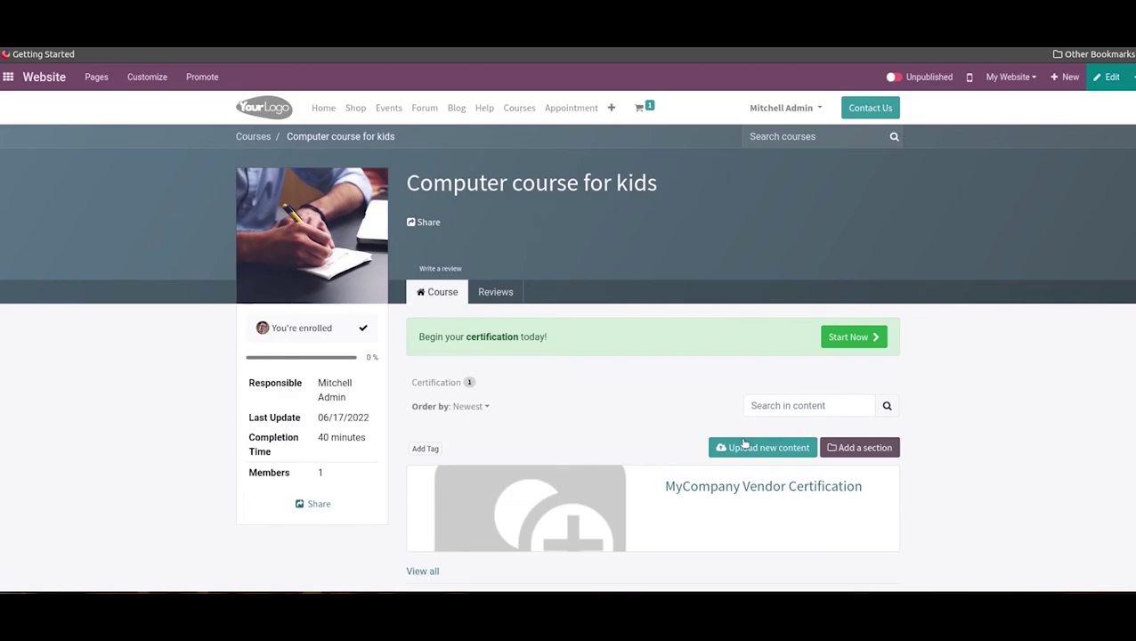
Step: Publish the computer course and look through the site's course listing, including the most popular and newest courses
click(897, 78)
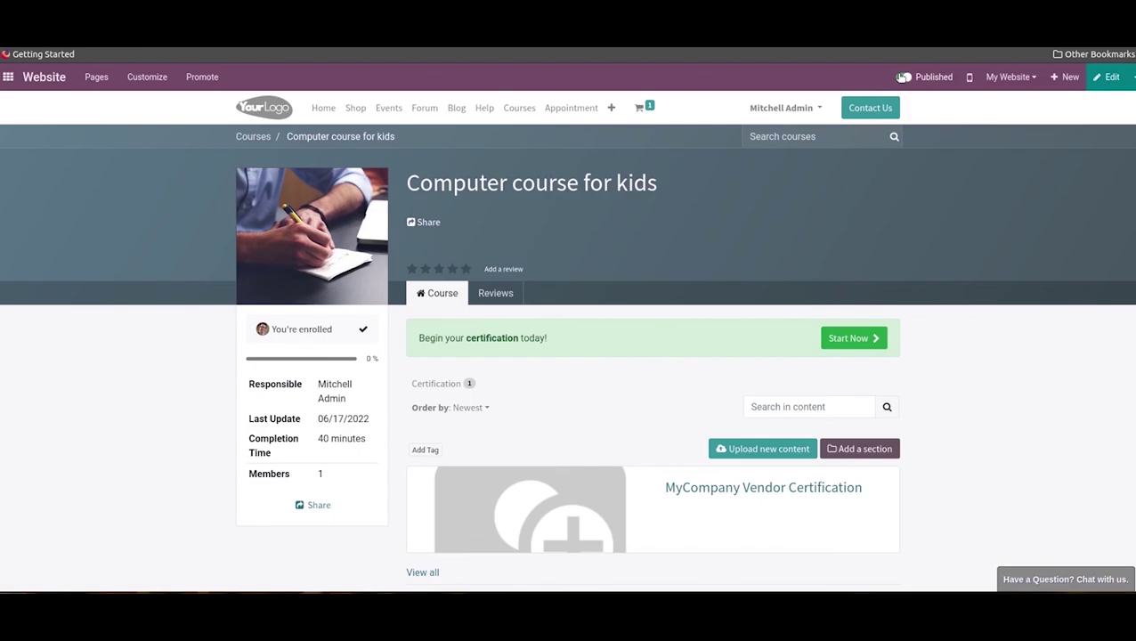
click(521, 108)
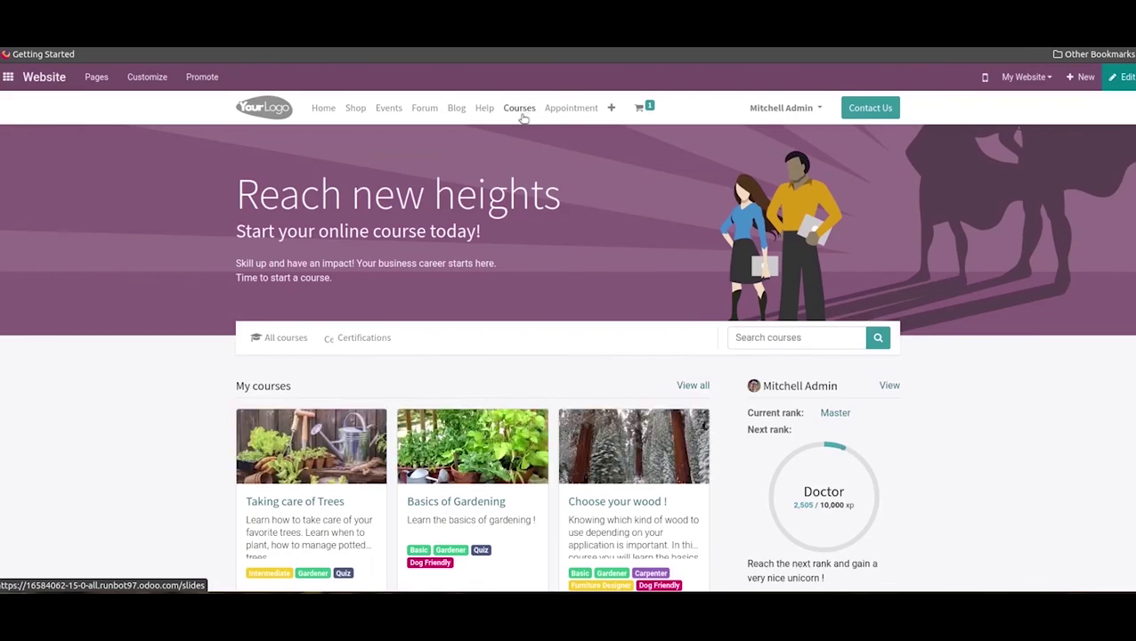
scroll(528, 342, down, 5)
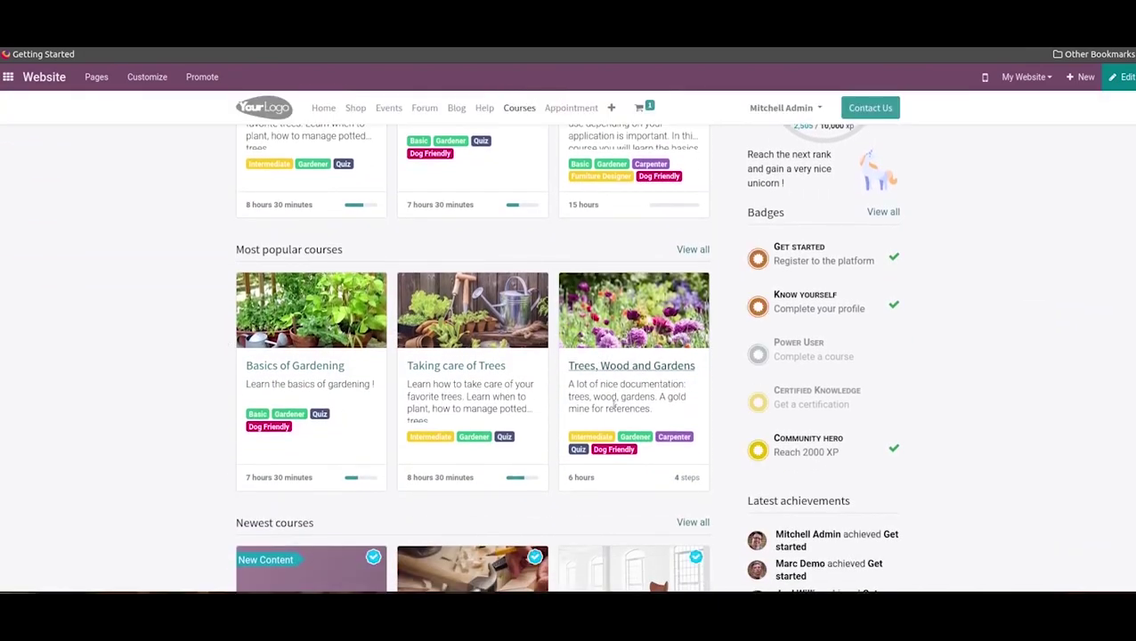
scroll(430, 291, down, 5)
scroll(430, 291, up, 10)
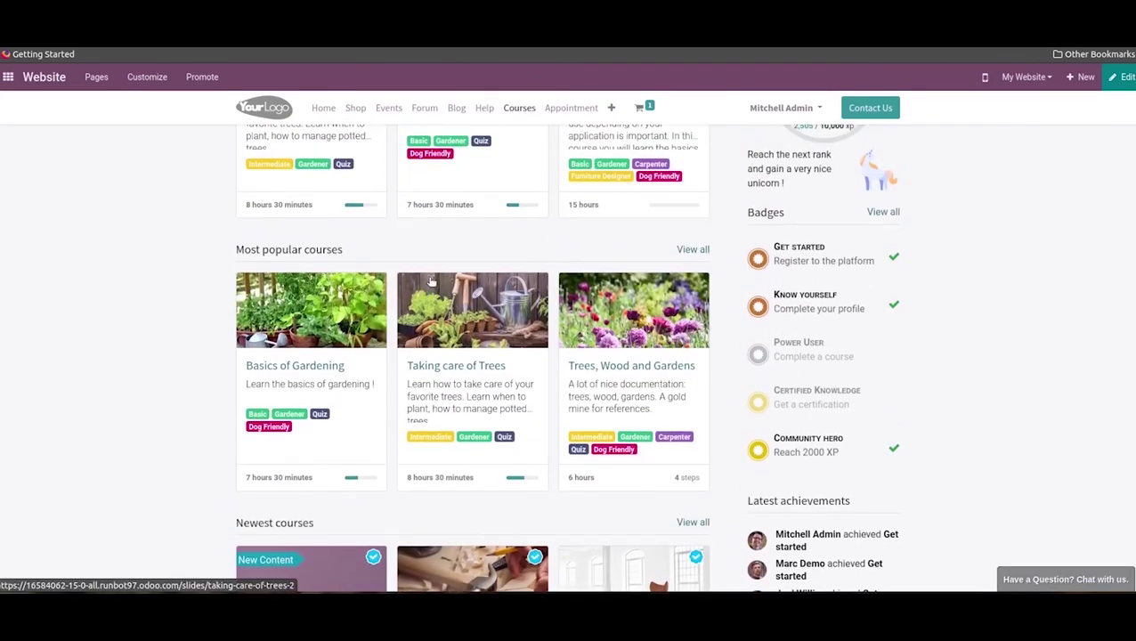
Step: Create a new appointment type named "Doctor appointment"
click(1079, 78)
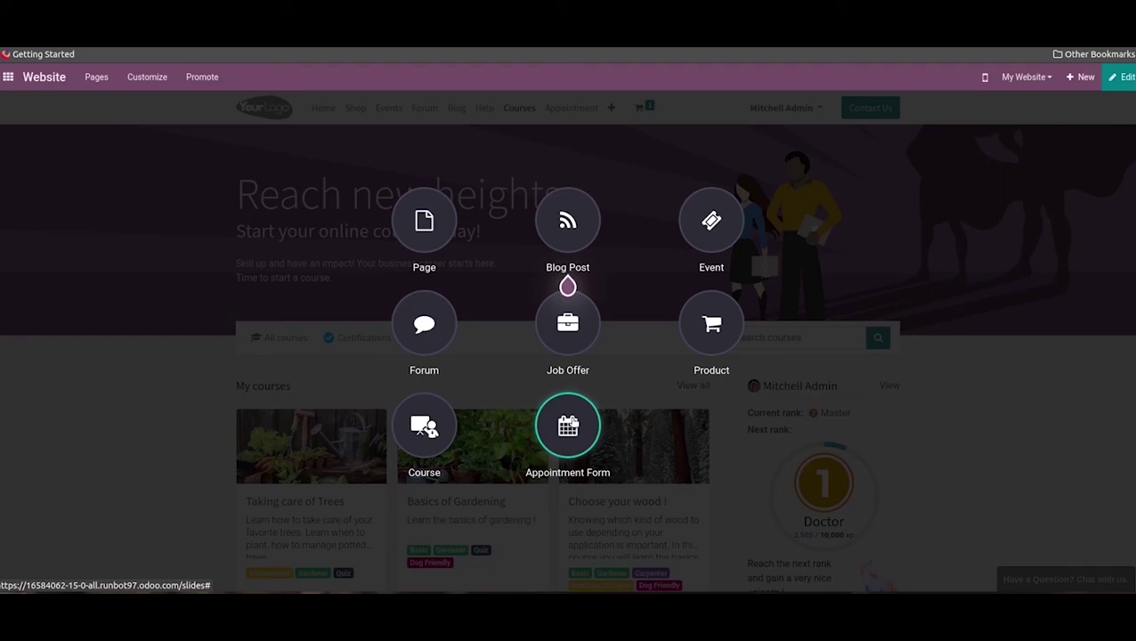
click(567, 425)
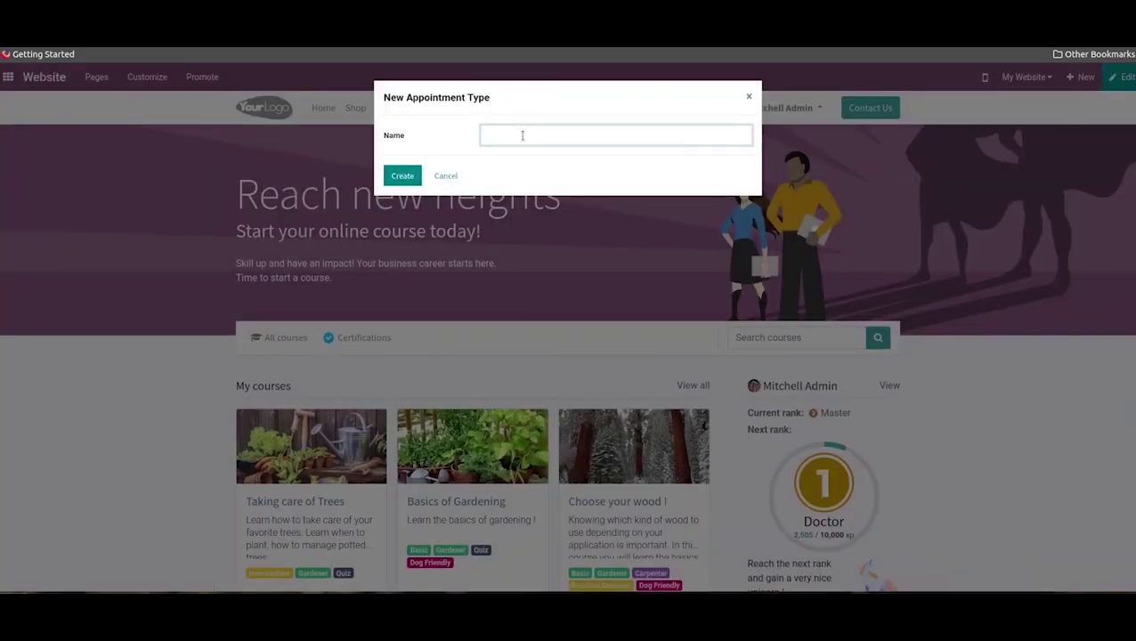
text(Doctor appointment)
click(402, 176)
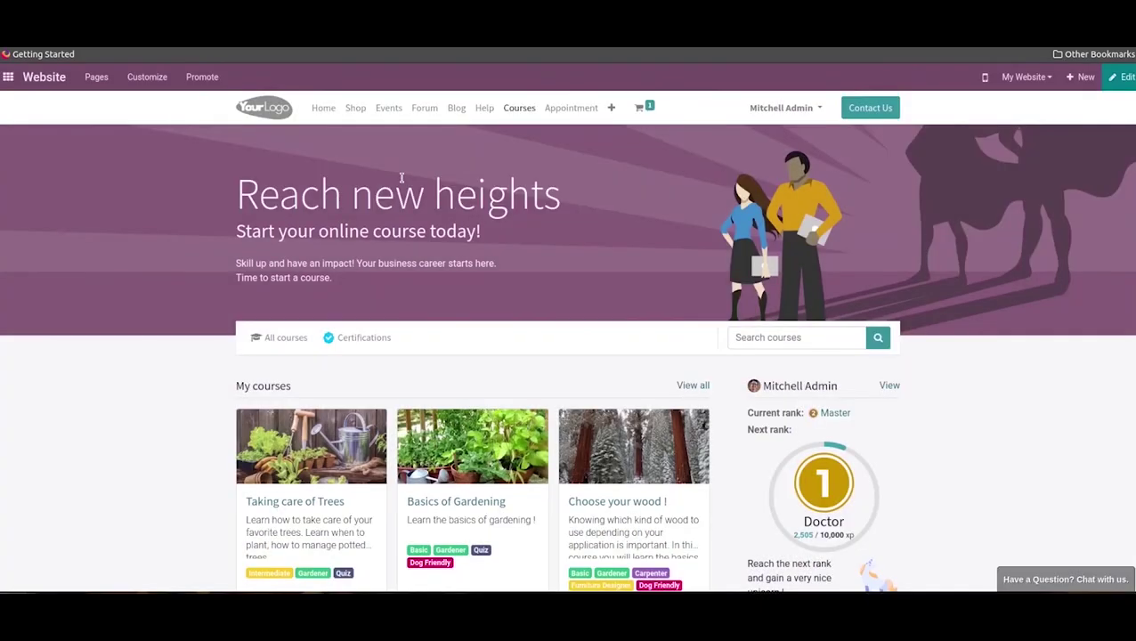